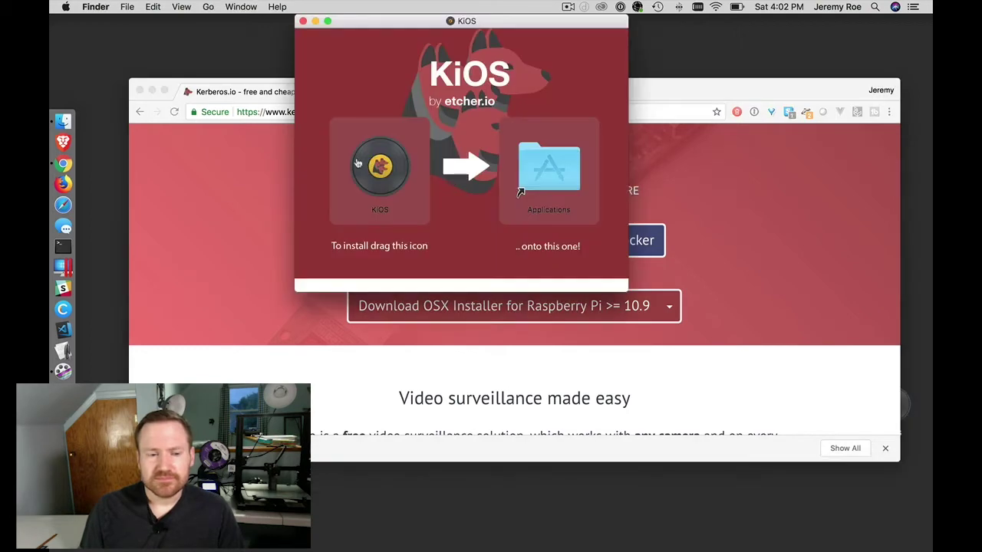
Step: Copy KiOS into Applications, launch it via Spotlight, and close its installer window
left_click_drag(378, 171, 546, 170)
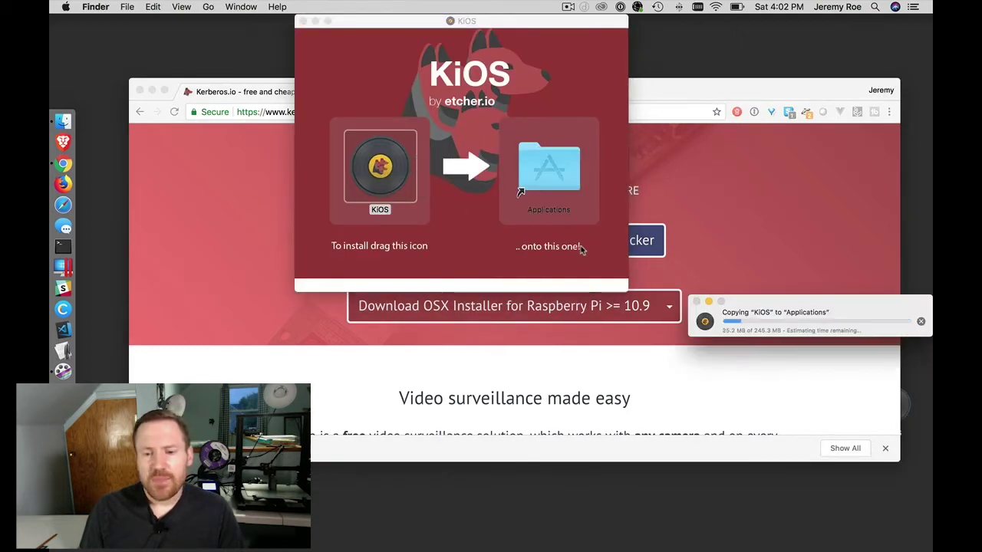
key("super+space")
type("kios")
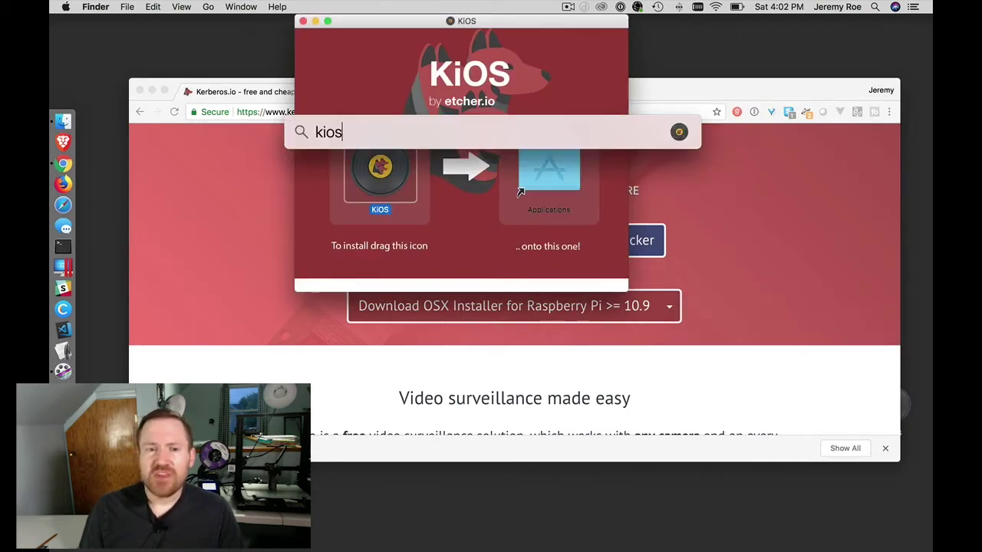
key("Return")
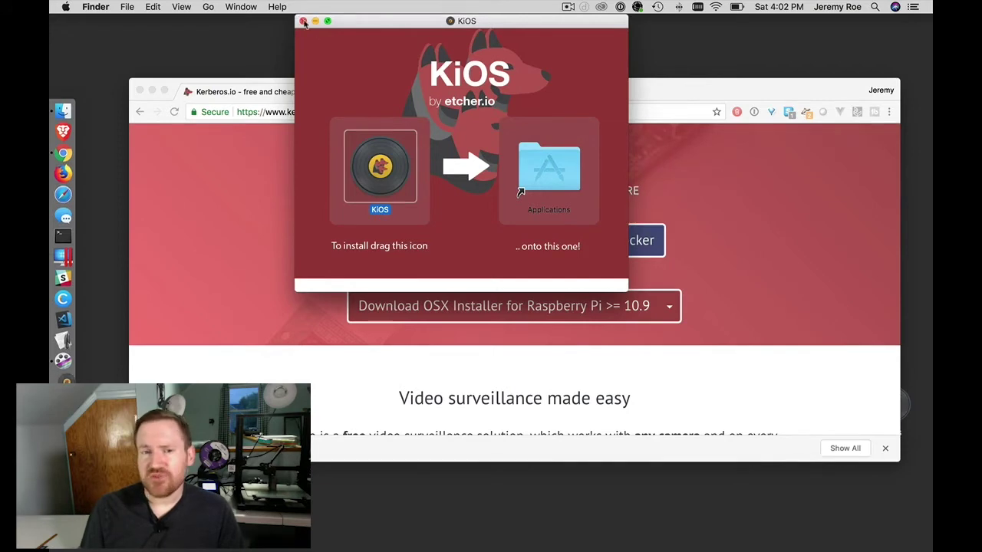
left_click(304, 22)
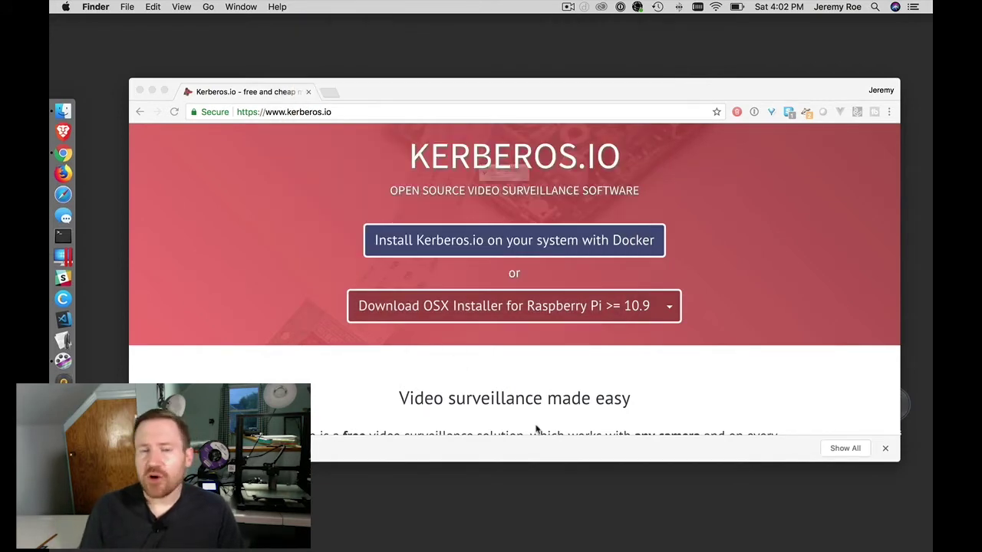
Step: Allow KiOS to open, then select release v2.7.1 for the Raspberry Pi A, B or Zero board
left_click(613, 203)
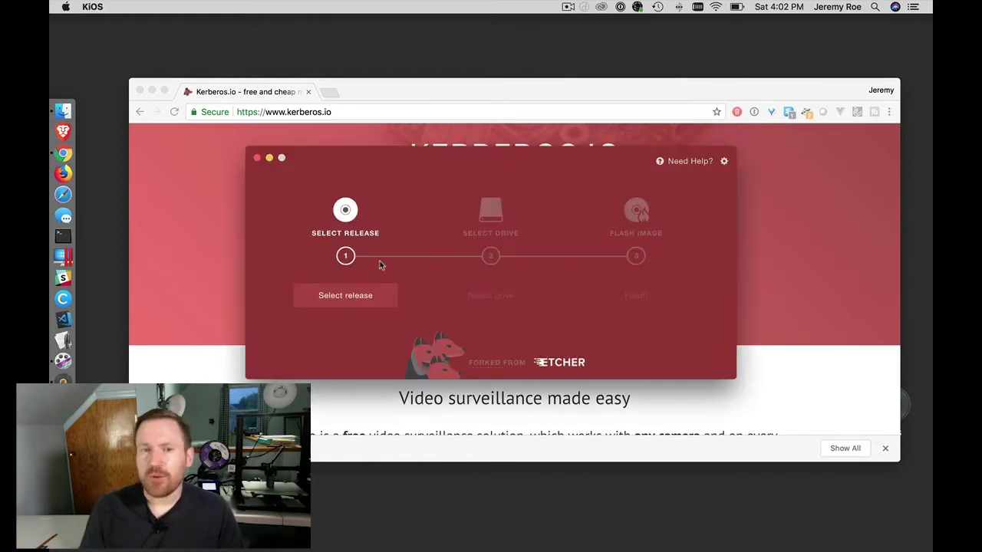
left_click(348, 301)
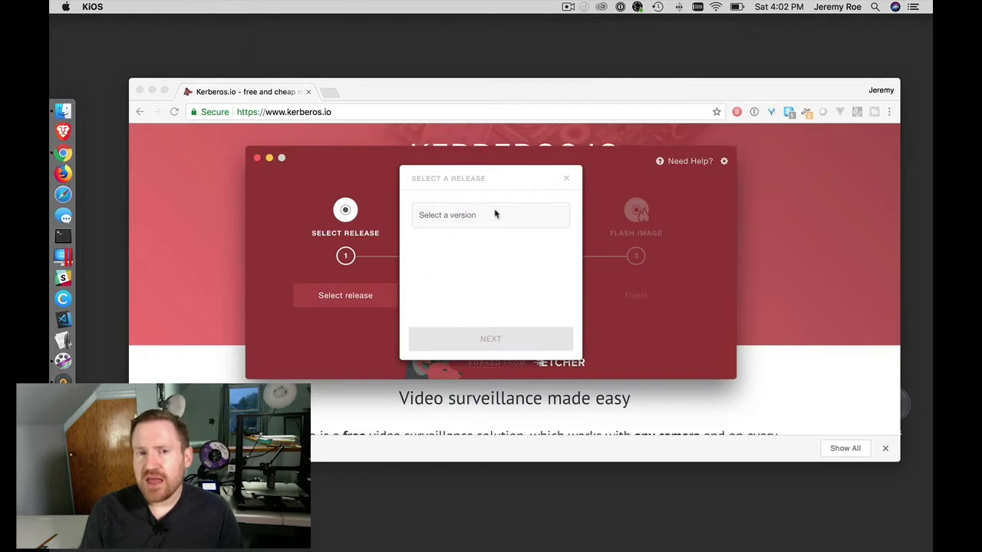
left_click(494, 215)
left_click(491, 227)
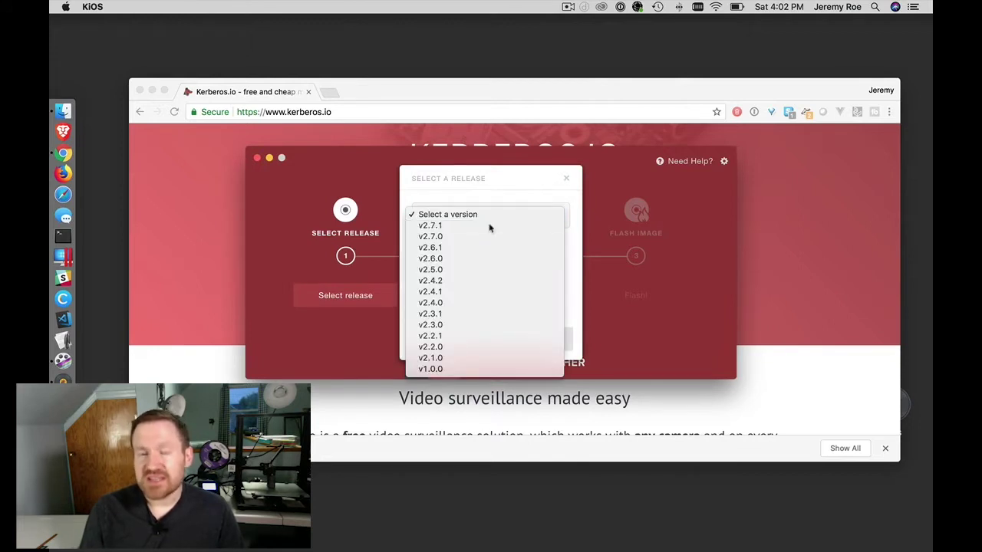
left_click(487, 264)
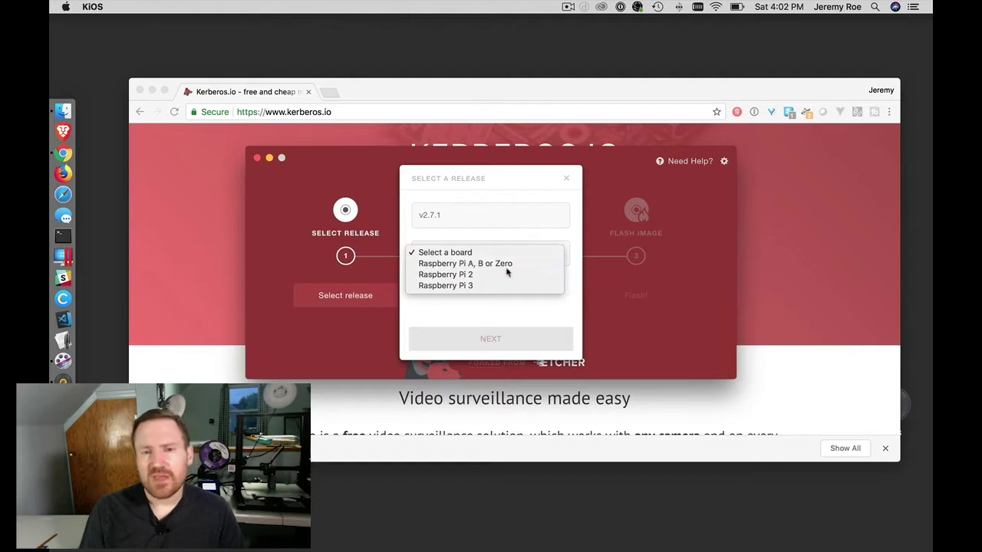
left_click(508, 269)
Step: Configure a static IP 10.0.10.203, netmask 255.255.255.0, gateway 10.0.10.1 and DNS 8.8.8.8
left_click(491, 339)
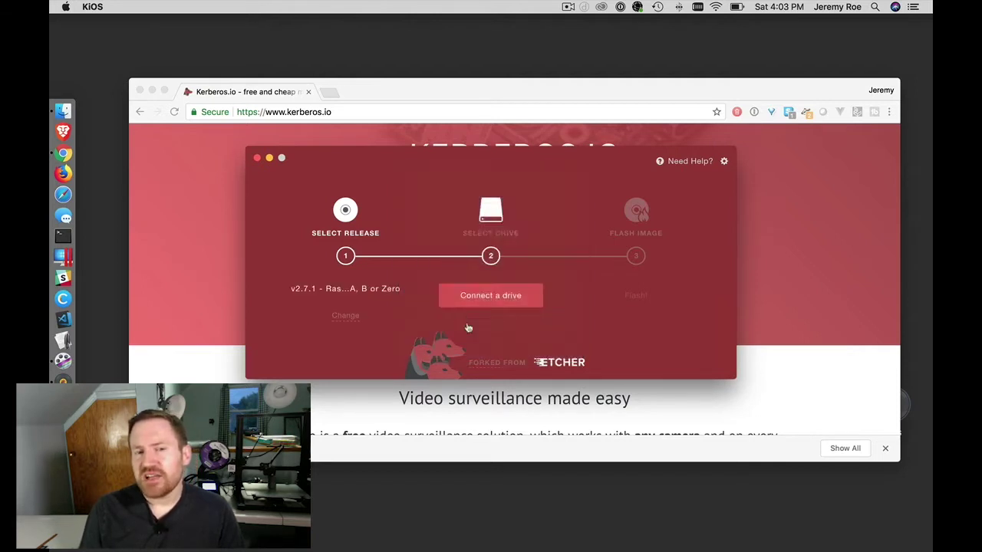
left_click(473, 217)
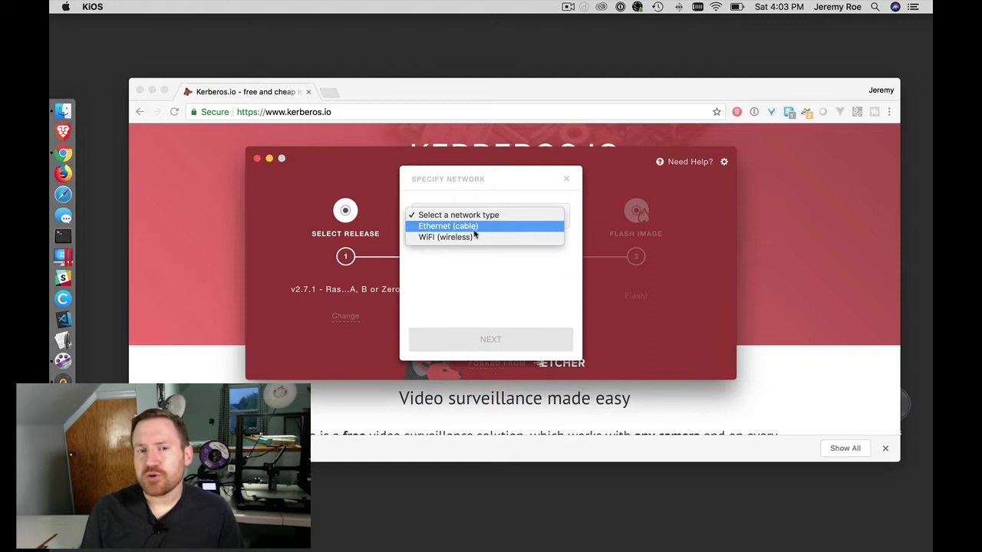
left_click(474, 237)
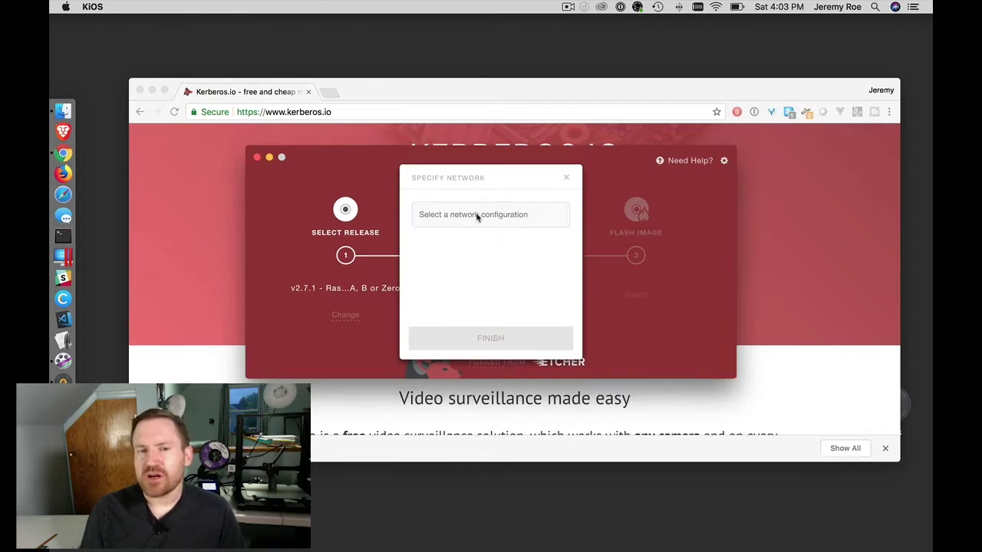
left_click(477, 217)
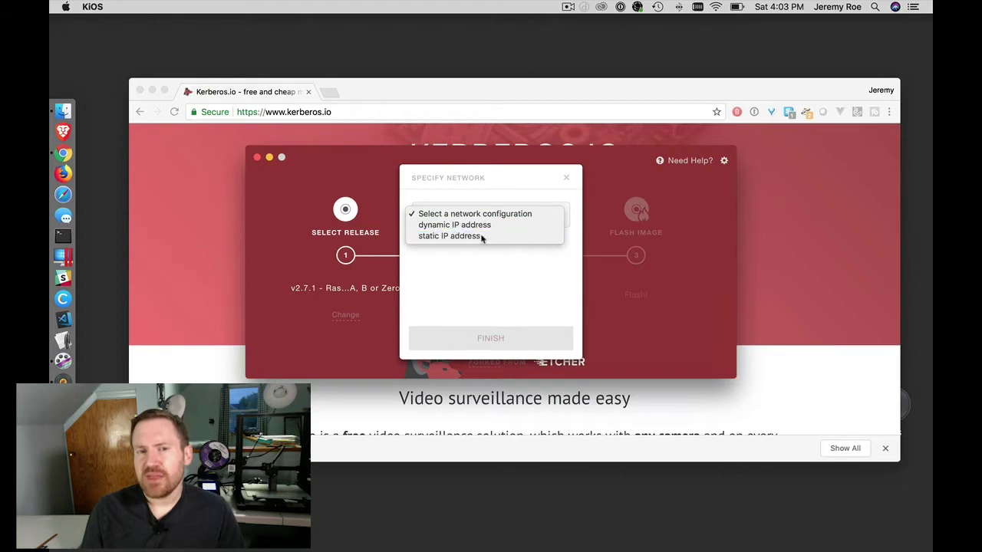
left_click(481, 237)
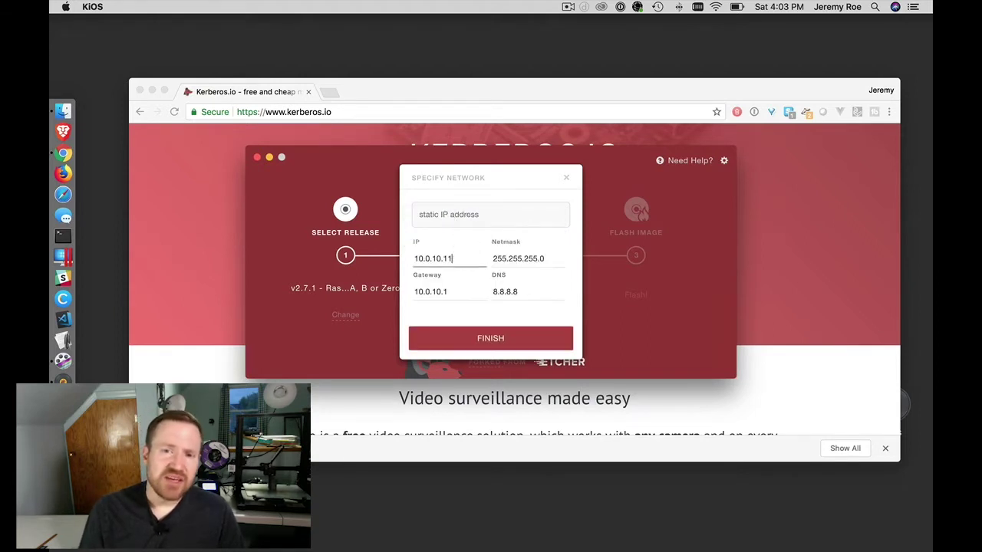
left_click(333, 93)
type("203")
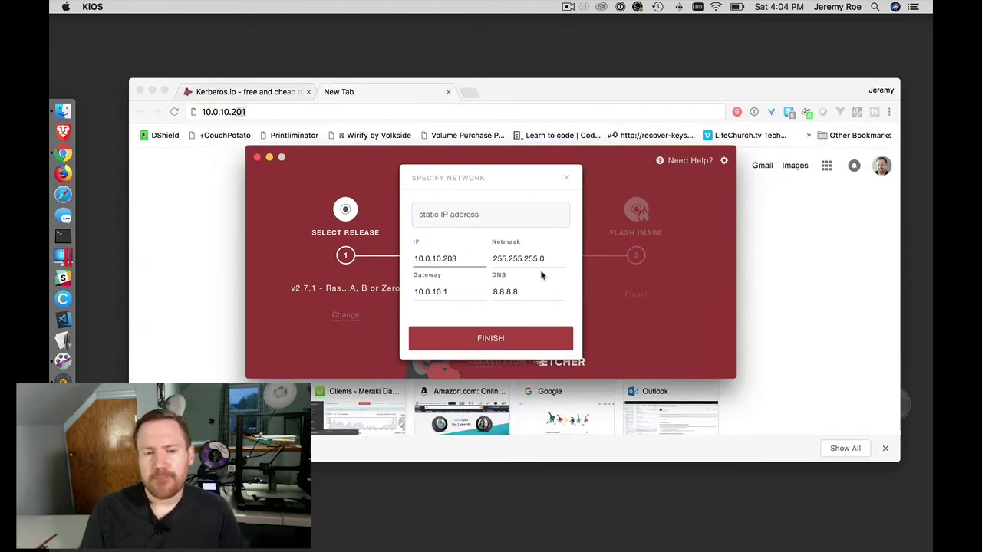
left_click(497, 340)
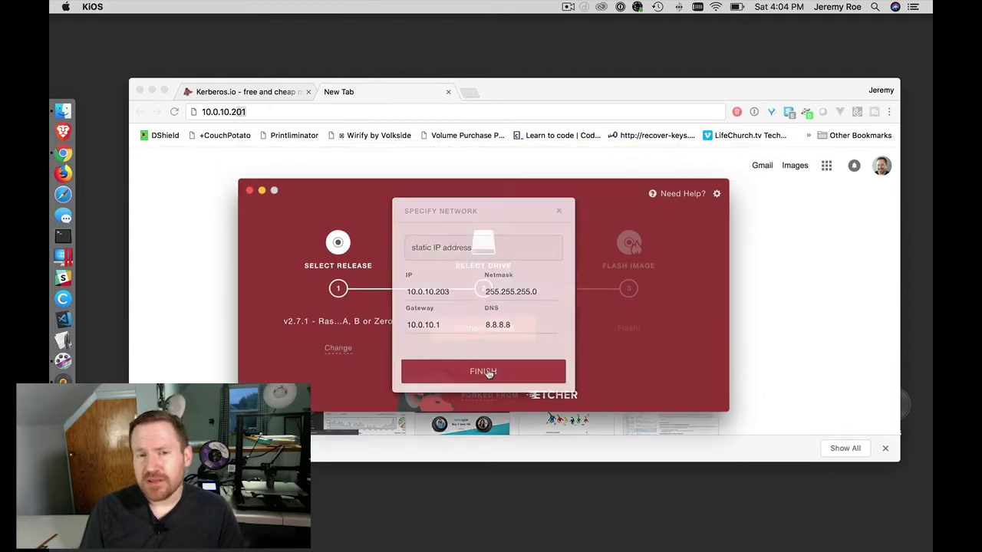
Step: Choose the 31.1 GB SD Card Reader as target drive and start flashing the image
left_click(508, 326)
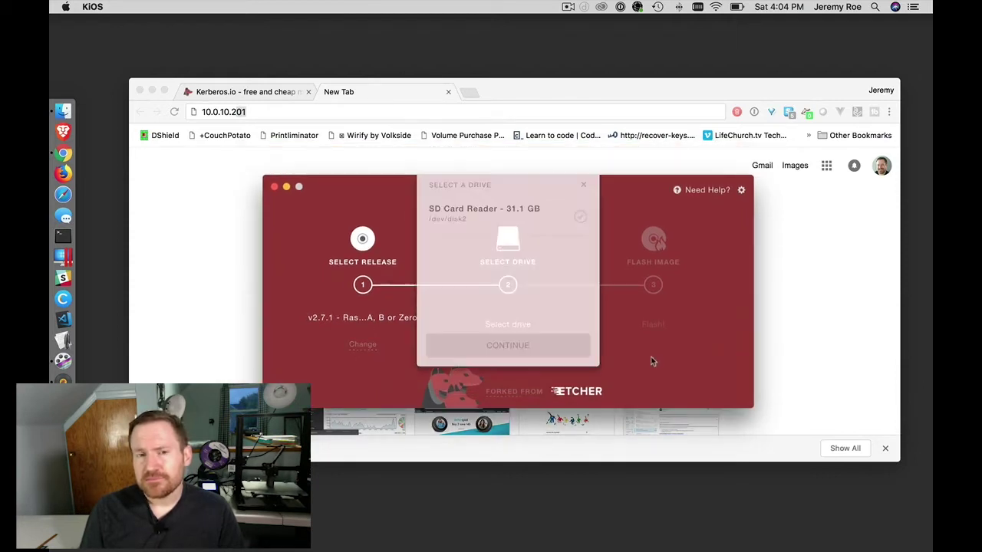
left_click(464, 238)
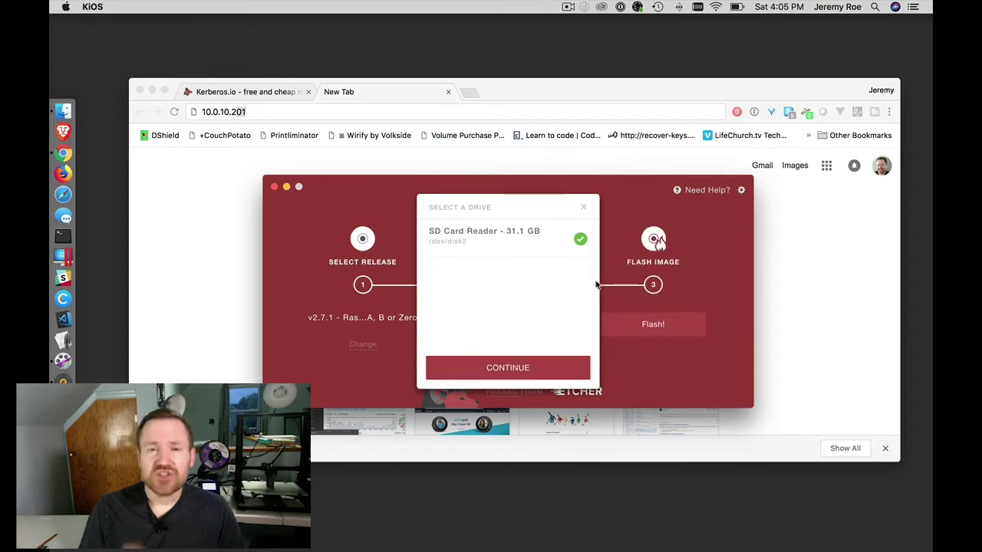
left_click(513, 368)
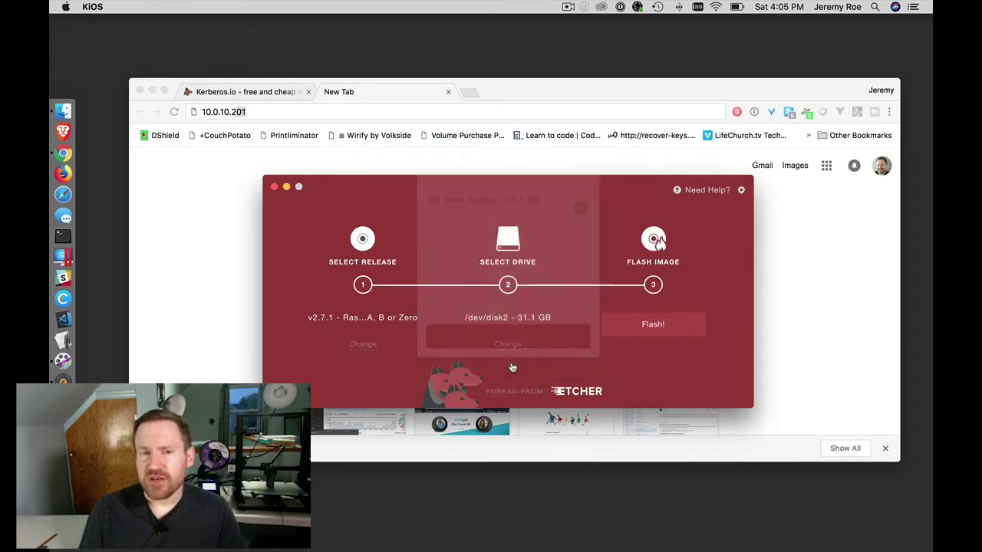
left_click(649, 327)
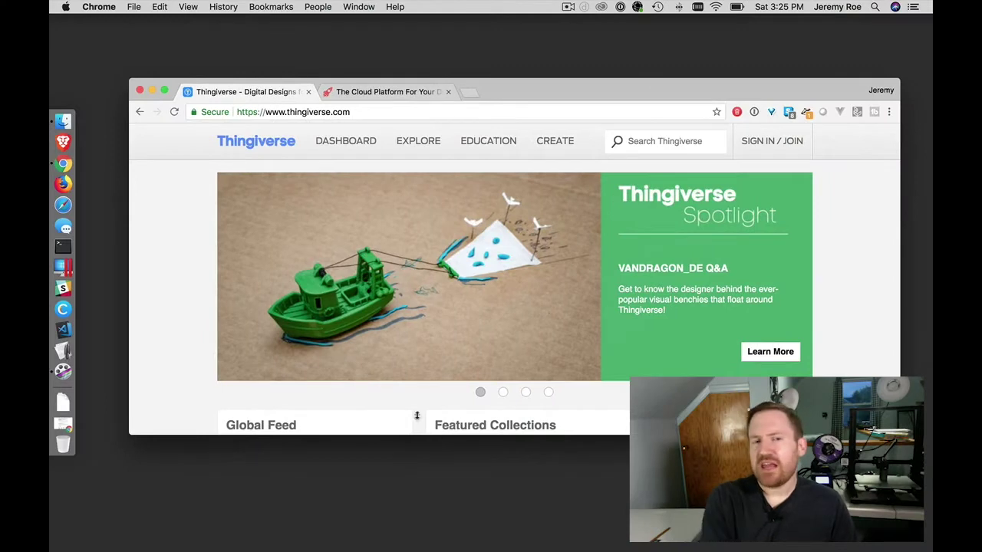
Step: Search Thingiverse for 'raspberry pi ze' and download all PiZero Screwless Camera Housing files
left_click(658, 142)
type("ra")
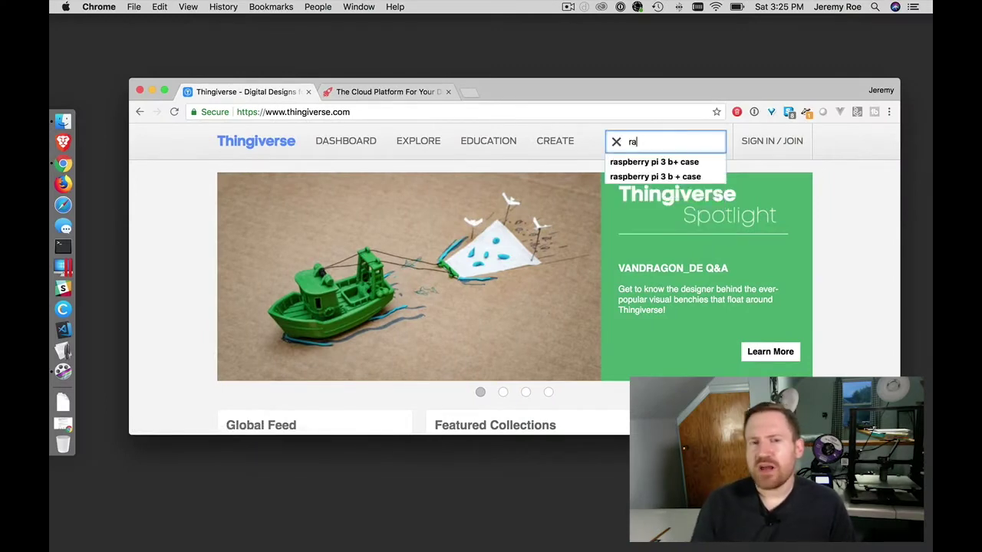
type("spberry pi ")
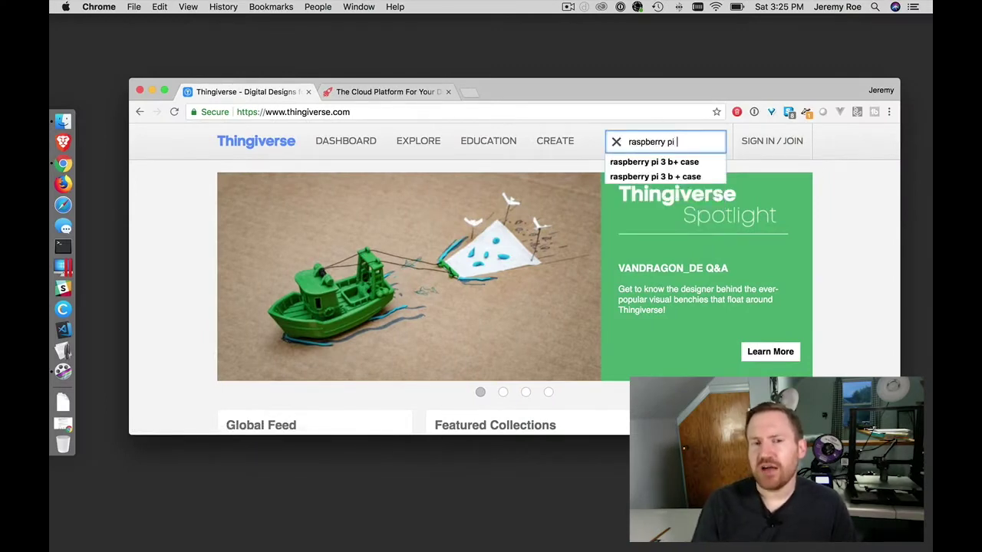
type("ze")
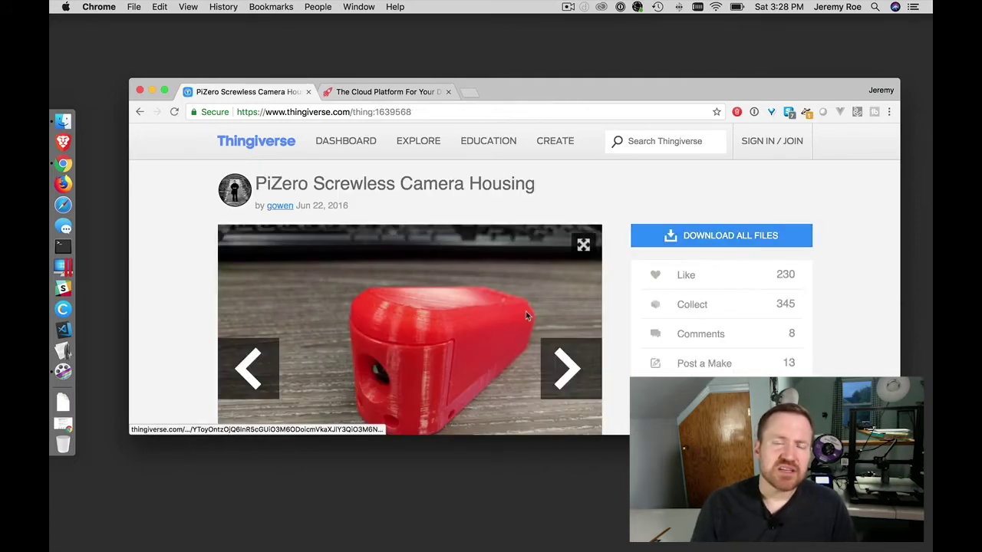
scroll(537, 307, "down", 2)
left_click(724, 177)
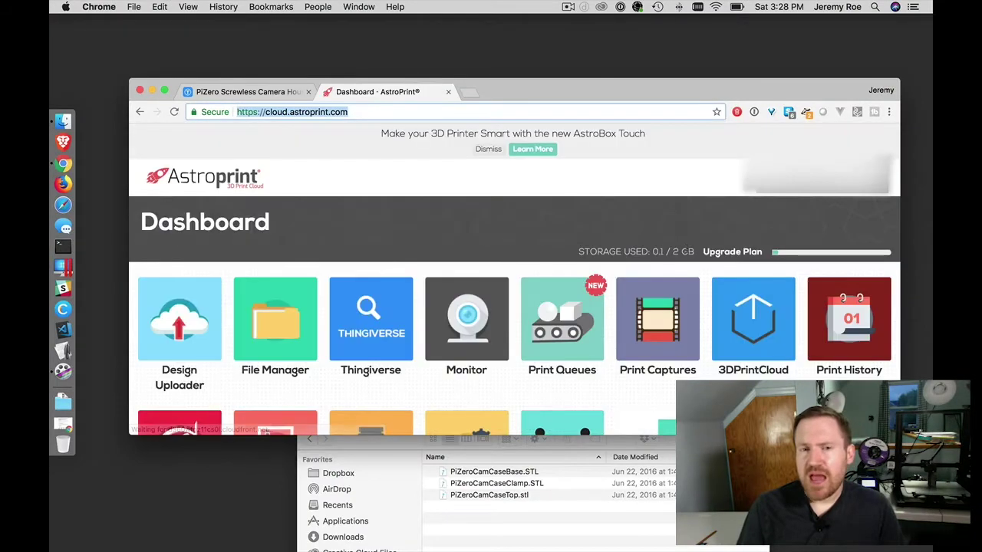
Step: Upload PiZeroCamCaseBase.STL to AstroPrint for slicing and dismiss the ready-to-print summary
mouse_move(187, 313)
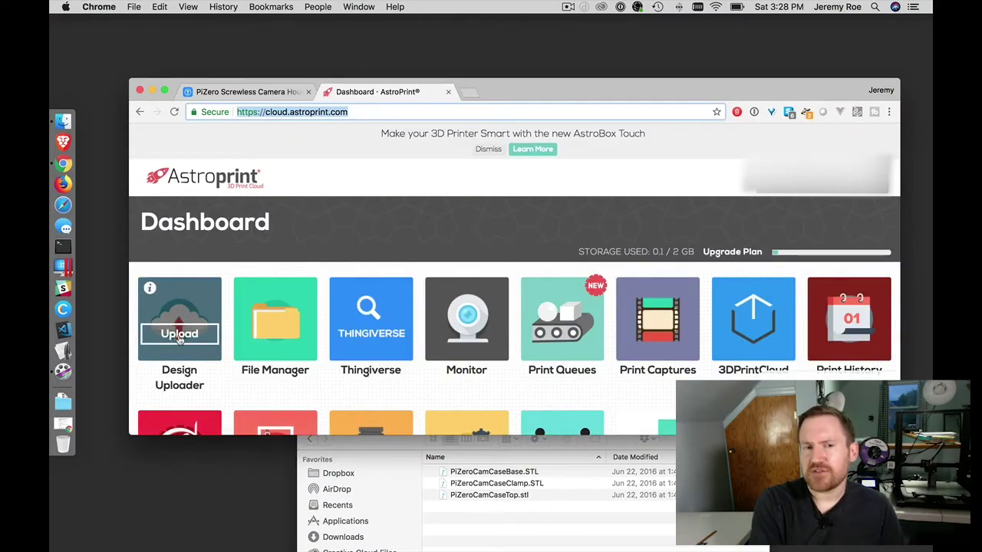
left_click(180, 334)
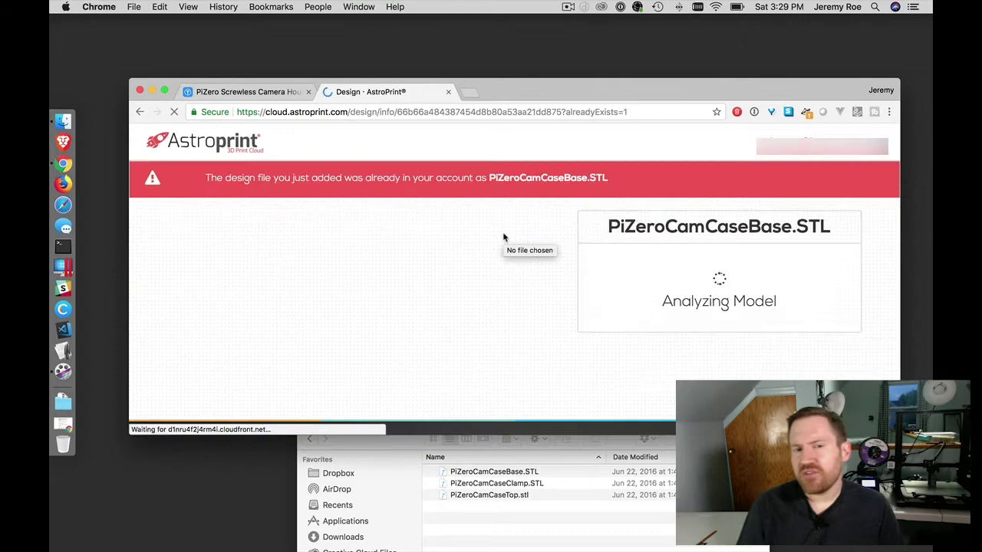
scroll(568, 230, "down", 3)
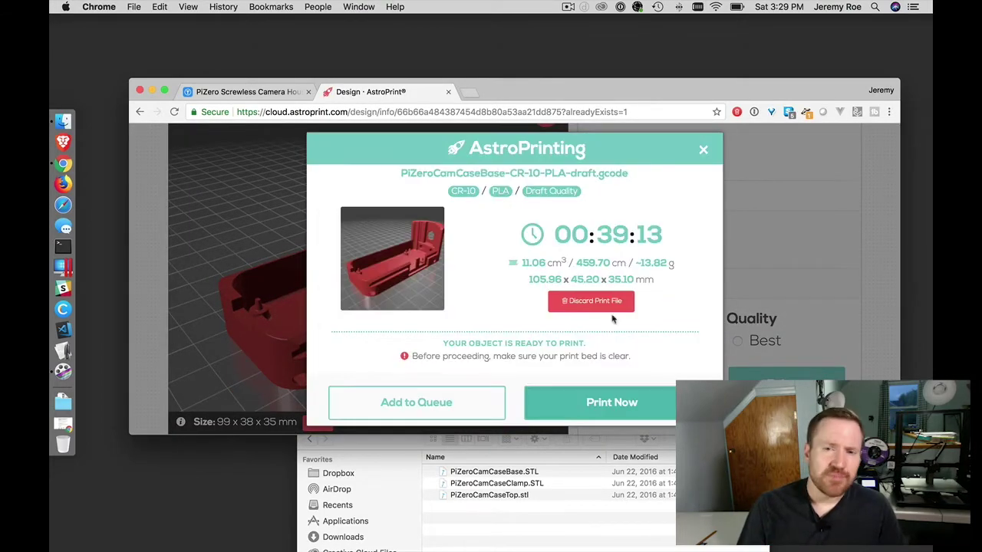
left_click(703, 149)
scroll(677, 200, "up", 5)
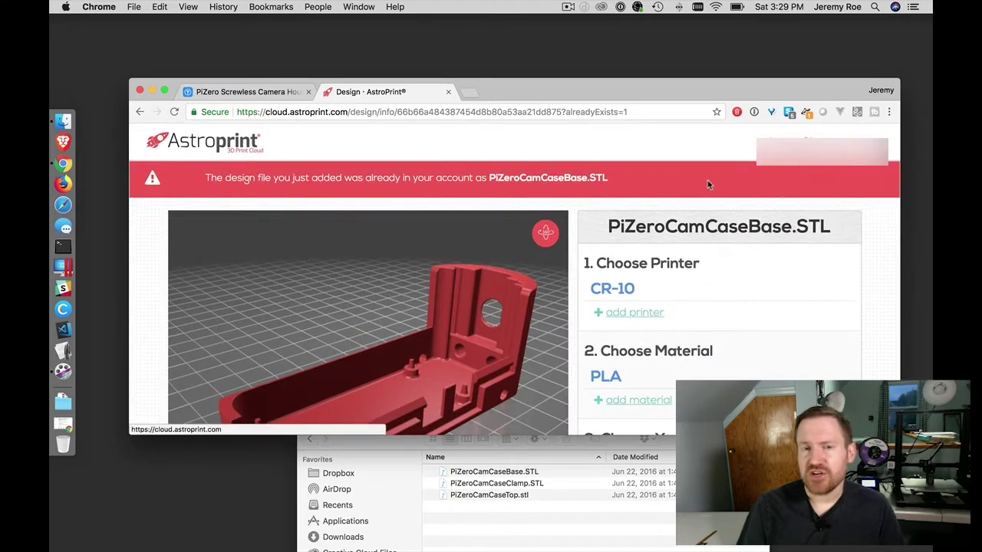
Step: Download PiZeroCamCaseBase-CR-10-PLA-draft.gcode from the dashboard's file list
left_click(808, 167)
left_click(798, 181)
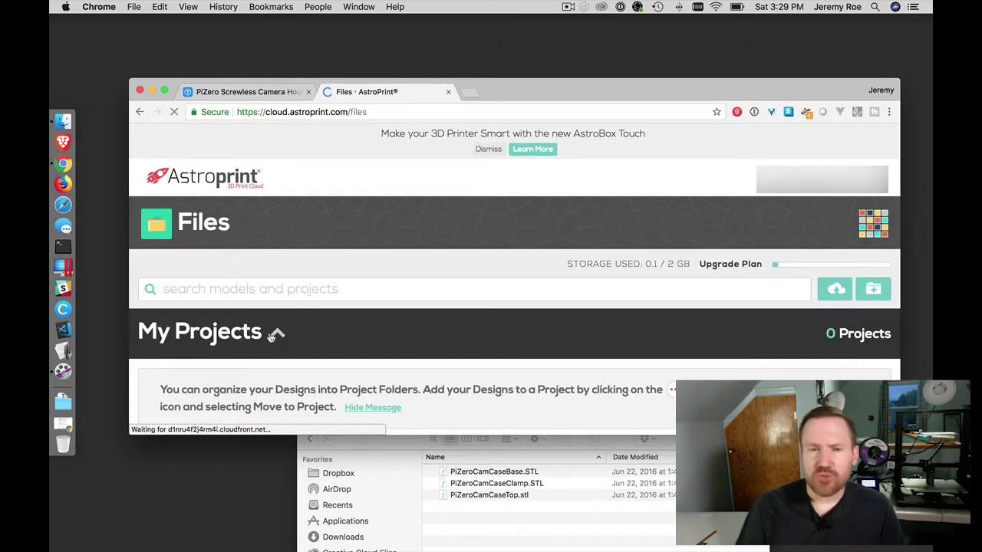
scroll(461, 260, "down", 10)
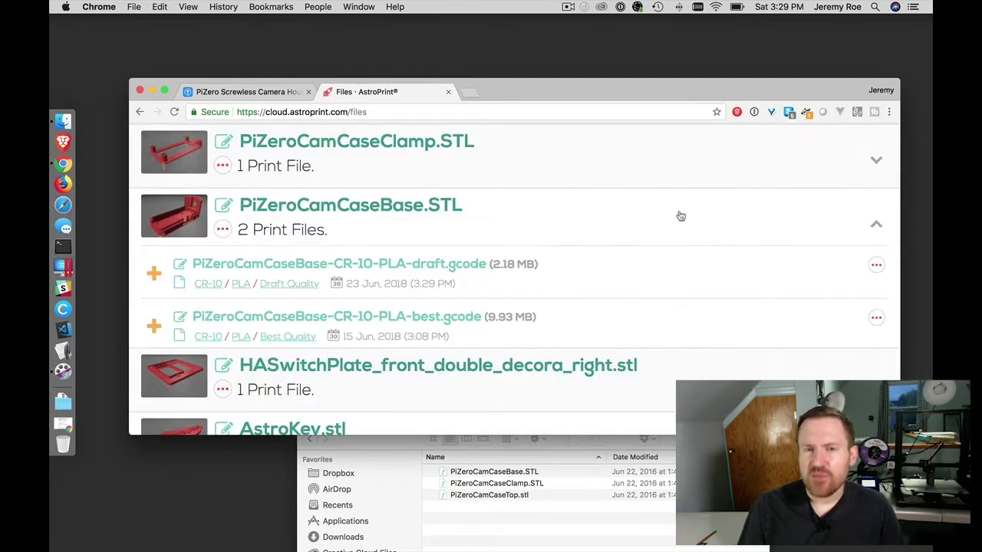
left_click(877, 201)
left_click(770, 286)
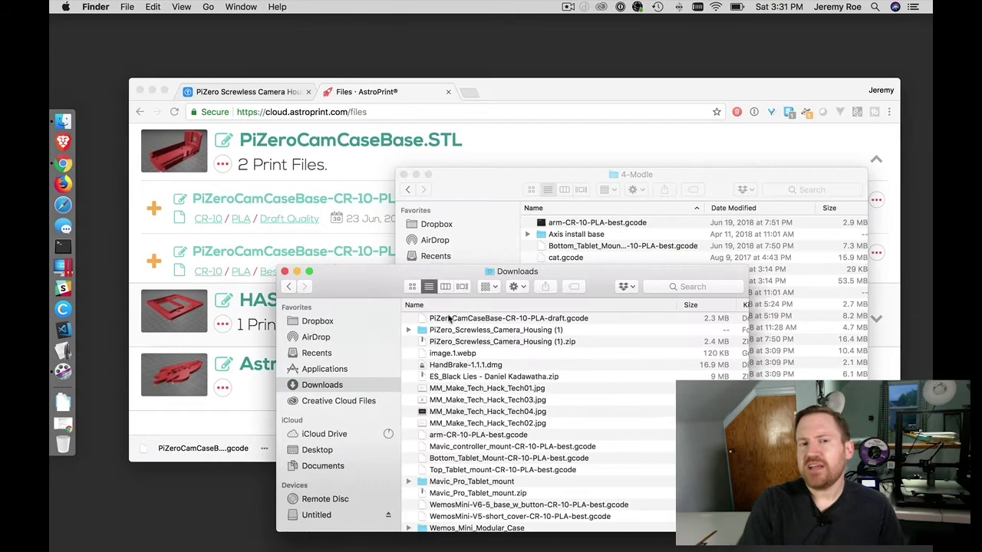
Step: Move the draft gcode into the 4-Modle folder and eject the Untitled card
left_click_drag(635, 249, 670, 224)
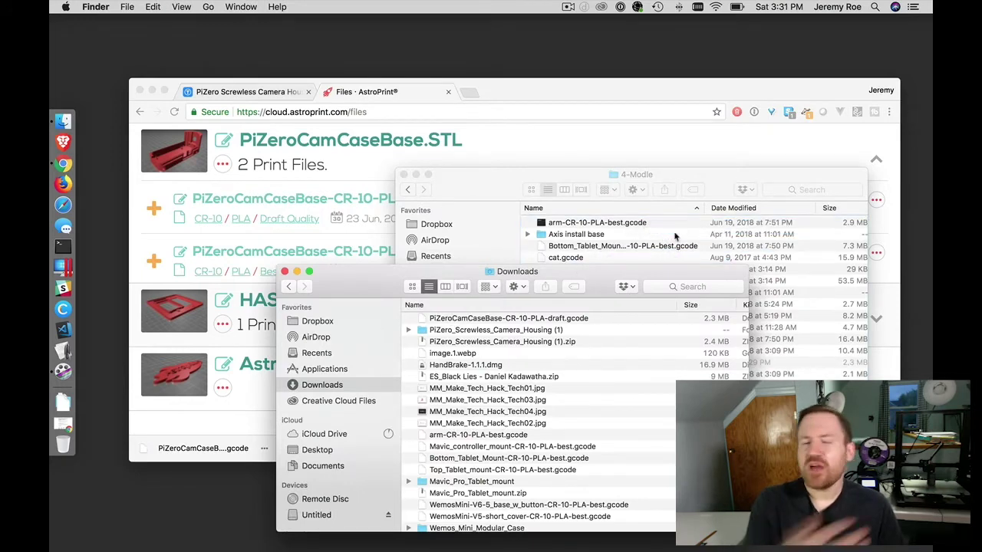
left_click(529, 260)
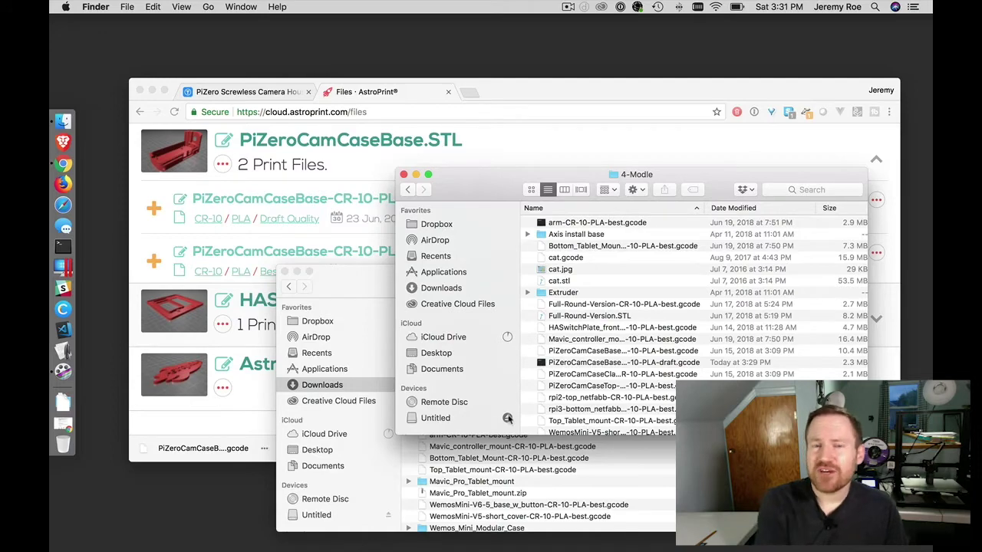
left_click(507, 418)
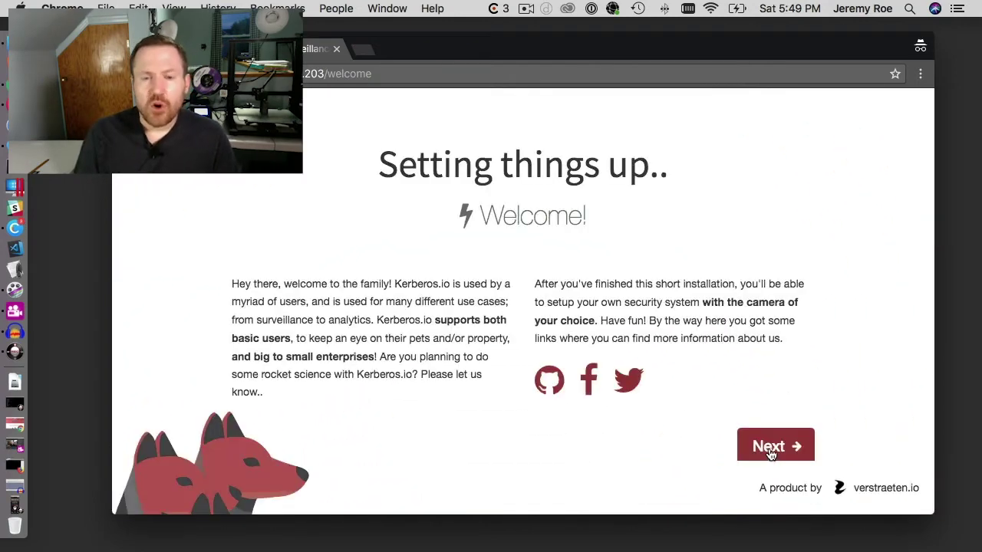
Step: Enter a new username, password and confirmation on the profile step, then continue to Cloud storage
left_click(770, 446)
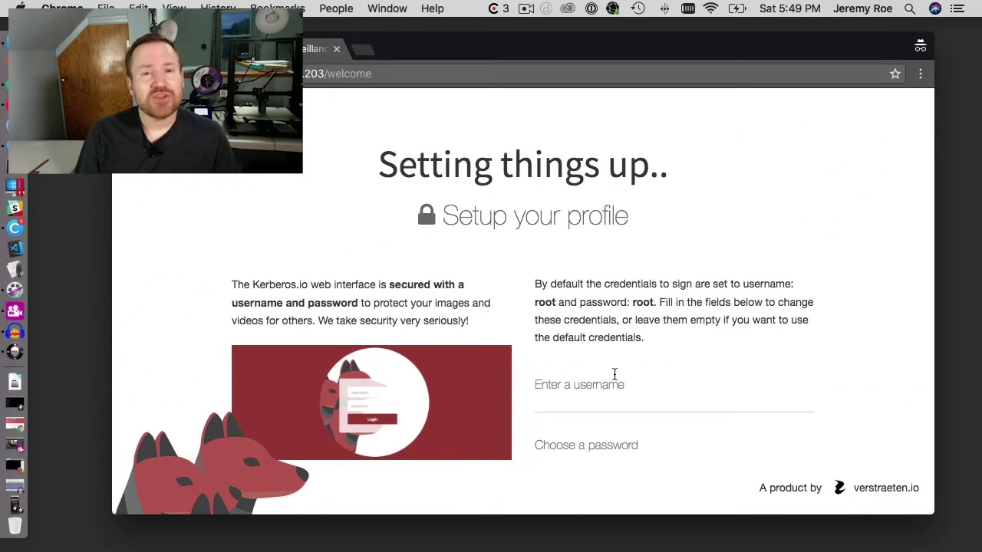
left_click(616, 380)
type("maketechhacktech")
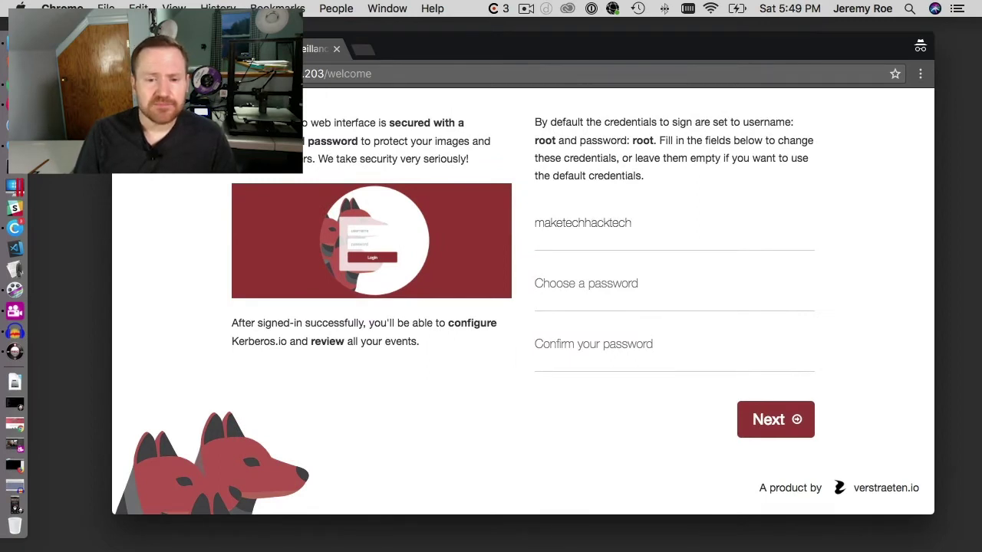
key("Tab")
type("•••••")
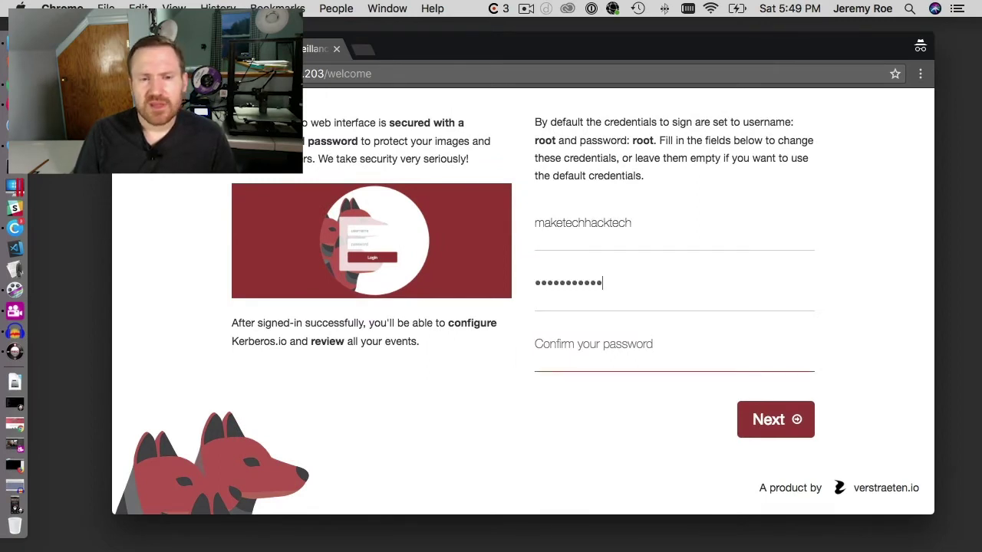
type("•")
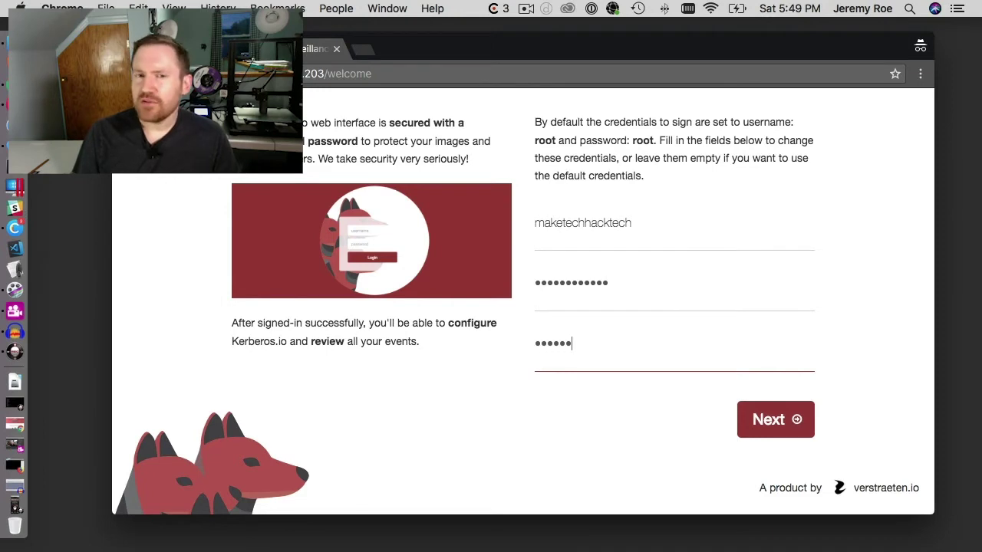
key("Tab")
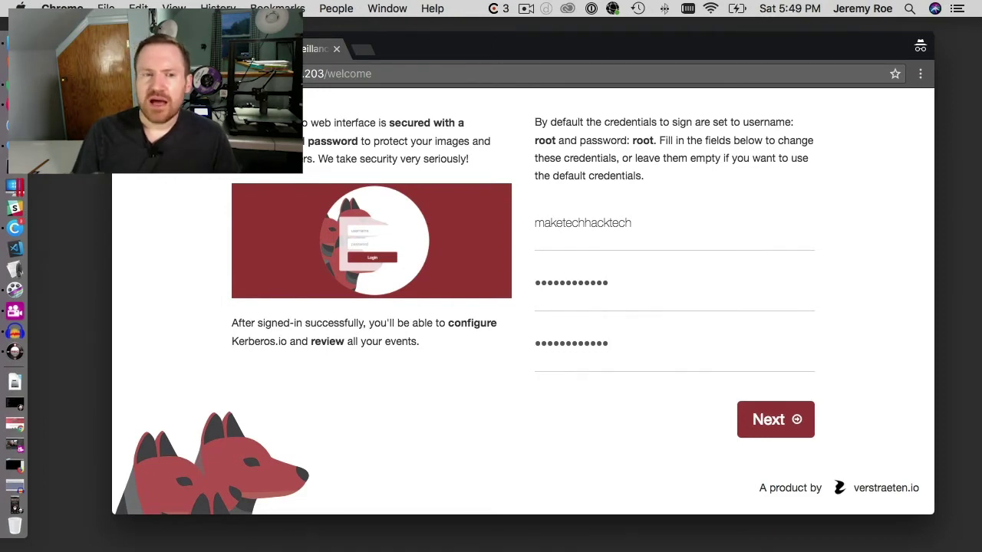
left_click(786, 424)
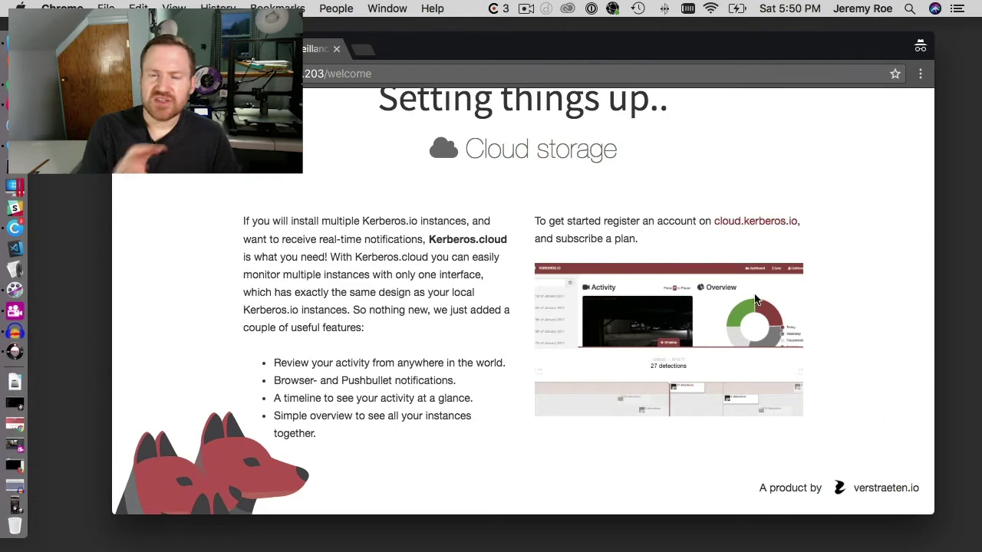
scroll(759, 322, "down", 3)
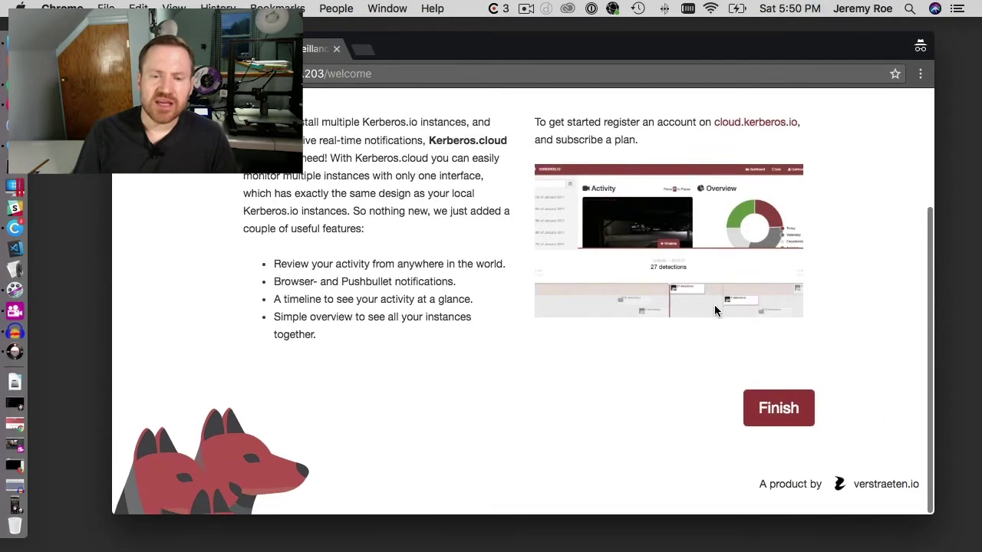
Step: Finish the setup wizard and log in with the new username and password
left_click(777, 416)
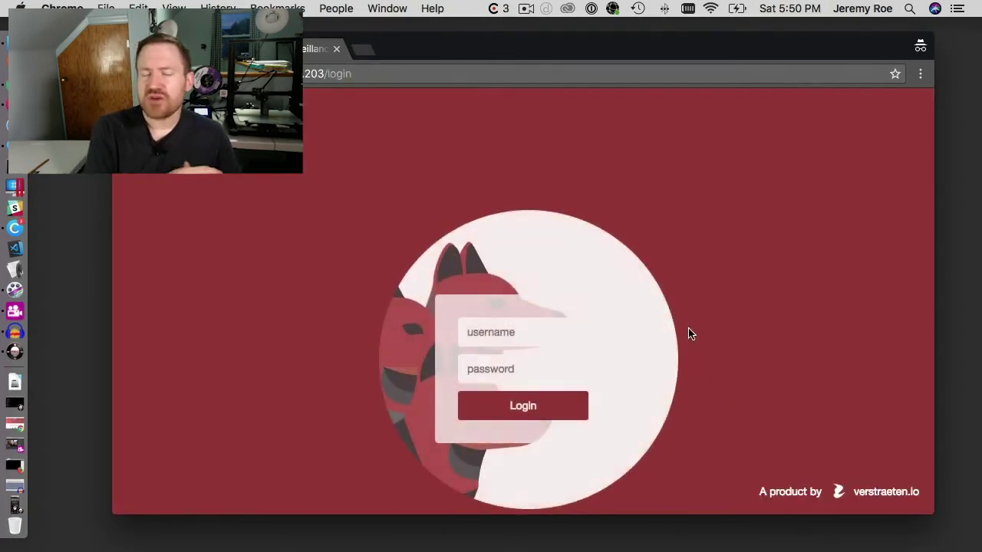
type("maketechhacktech")
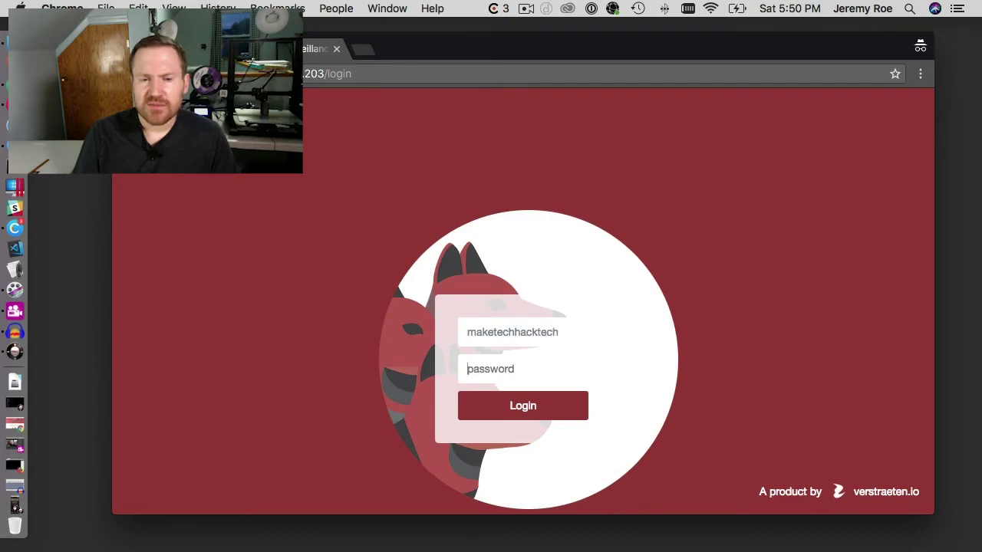
key("Return")
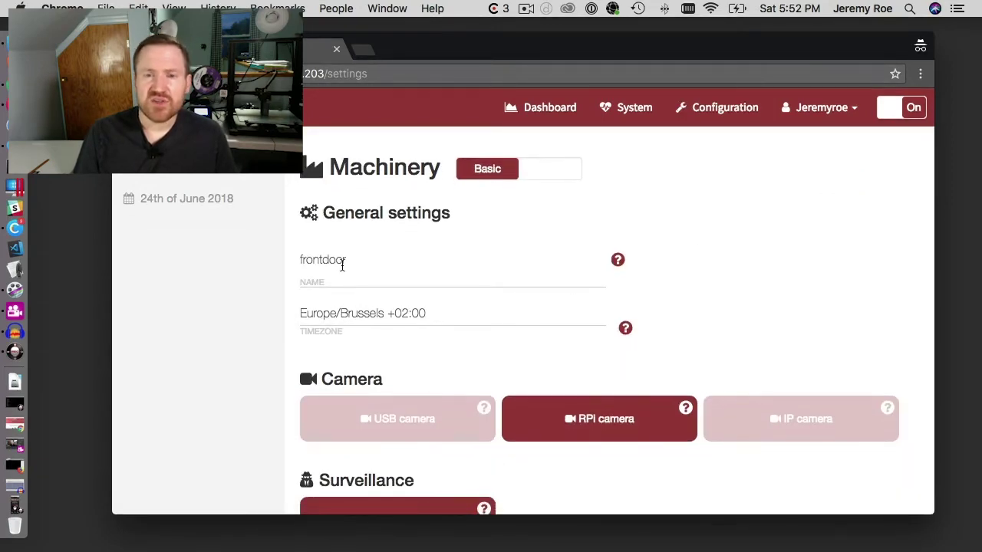
Step: Replace the camera name frontdoor with Family Room
left_click_drag(357, 261, 245, 261)
left_click(368, 264)
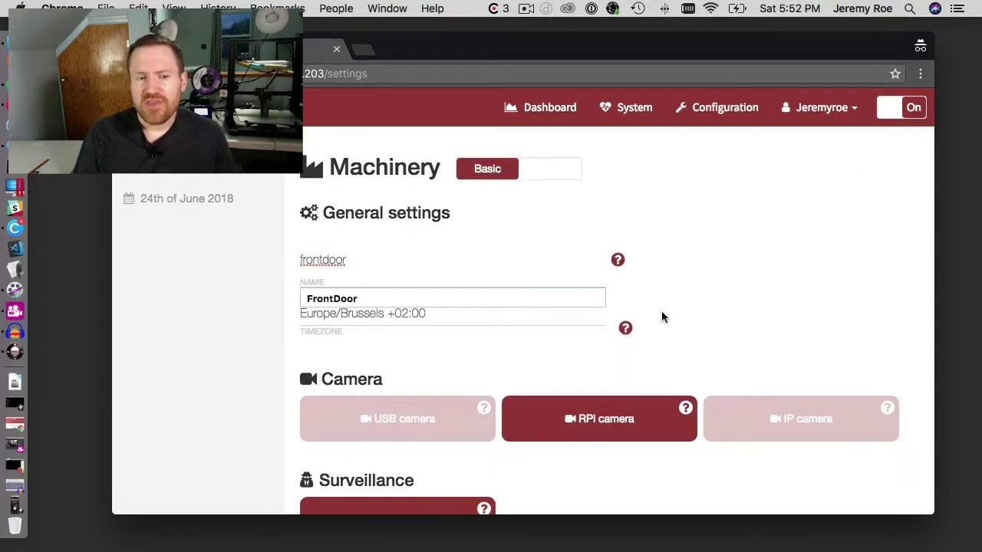
key("super+a")
type("Family RO")
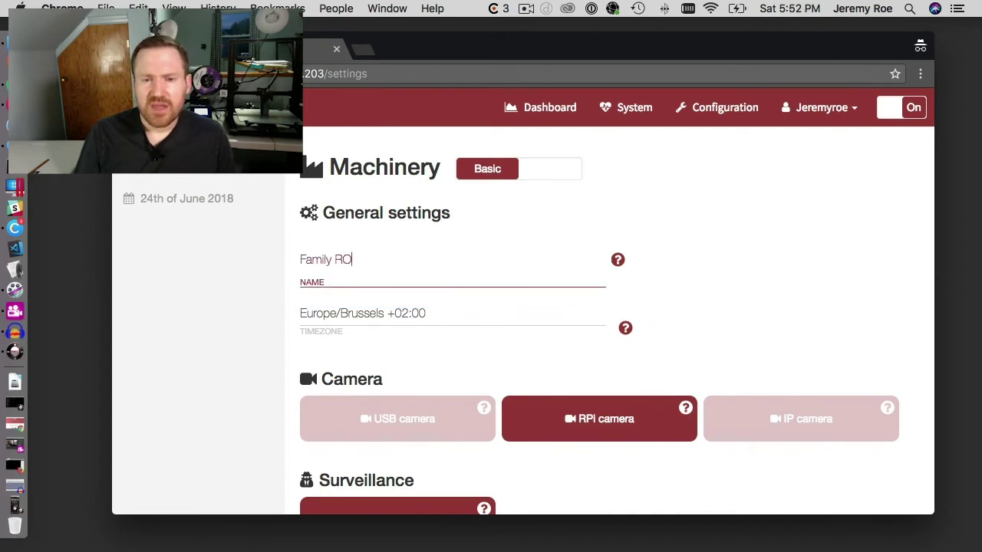
type("omooo")
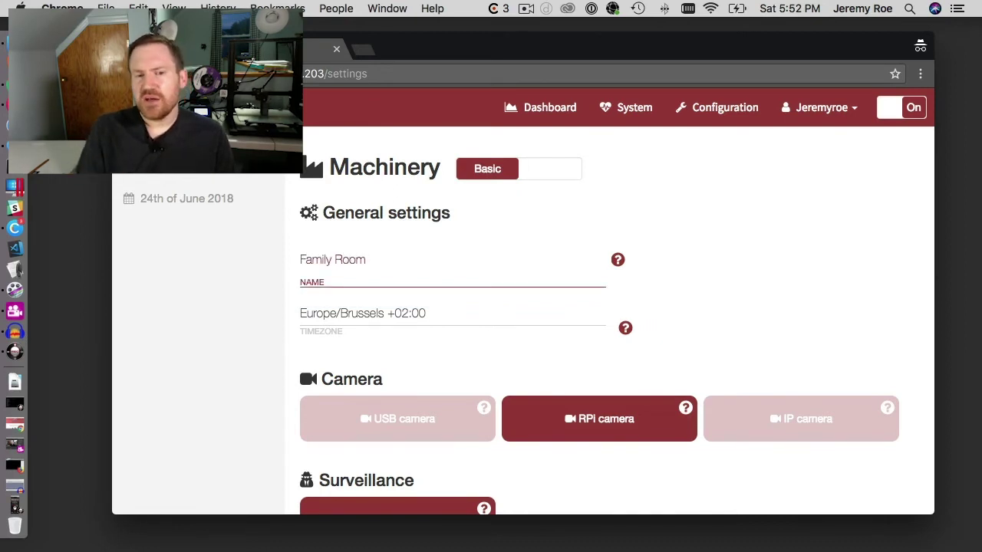
Step: Set the camera timezone to America/Chicago -05:00
left_click(426, 330)
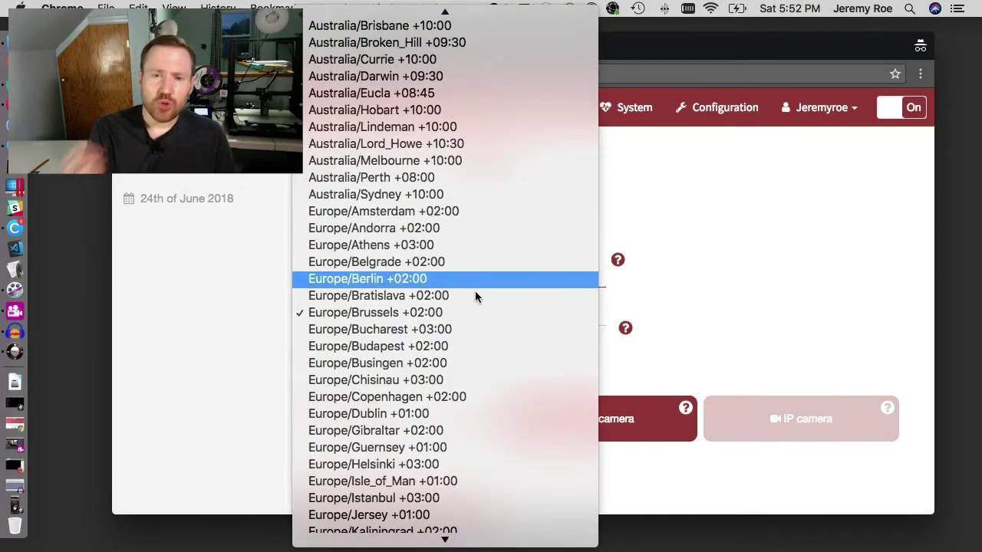
scroll(483, 311, "down", 5)
scroll(494, 324, "down", 3)
scroll(494, 325, "down", 20)
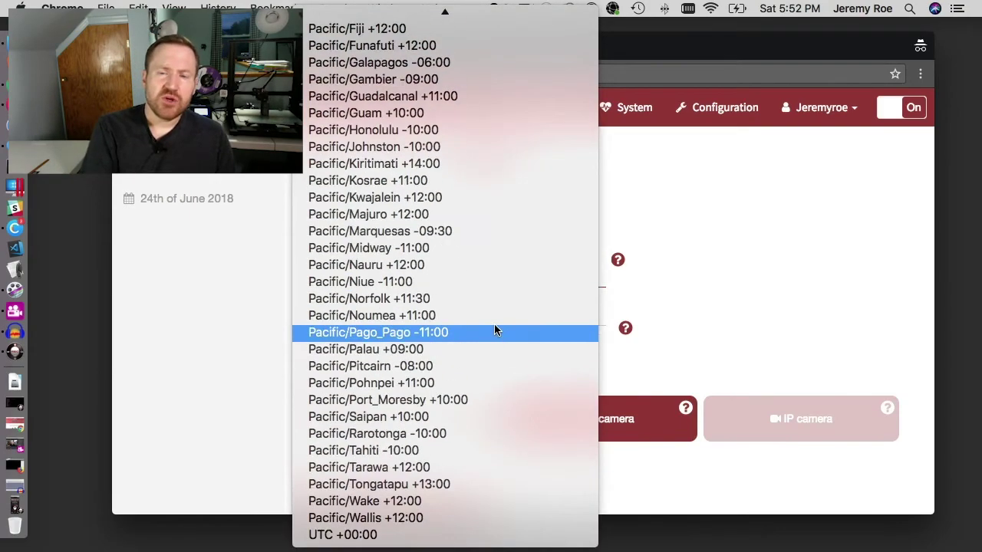
scroll(495, 329, "up", 20)
scroll(497, 322, "down", 2)
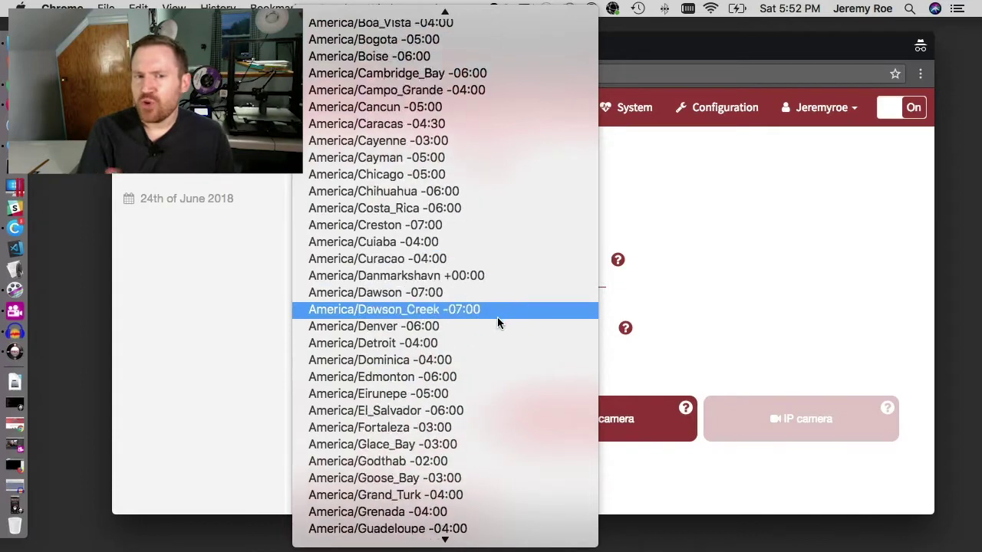
scroll(497, 322, "up", 2)
left_click(487, 245)
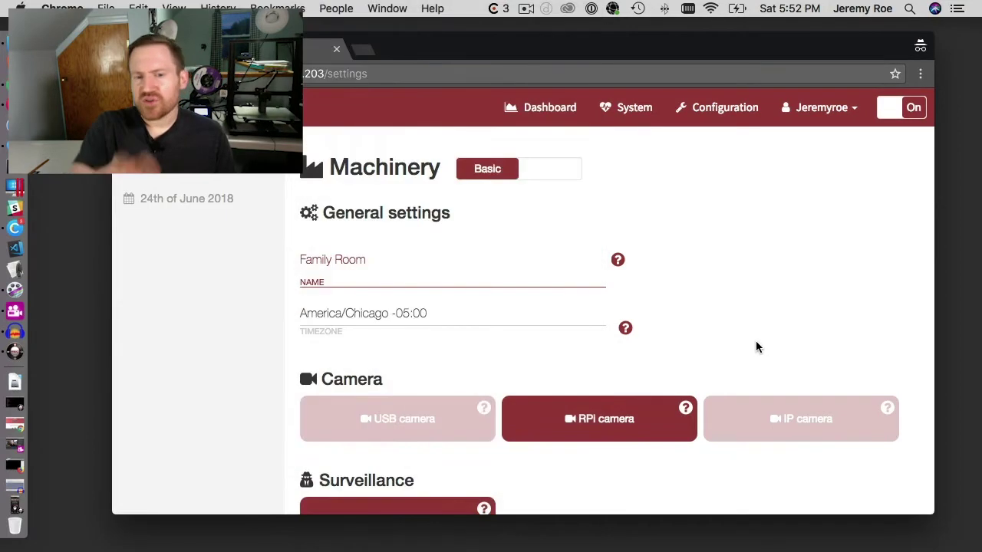
scroll(755, 345, "down", 3)
scroll(754, 352, "down", 3)
scroll(583, 212, "down", 1)
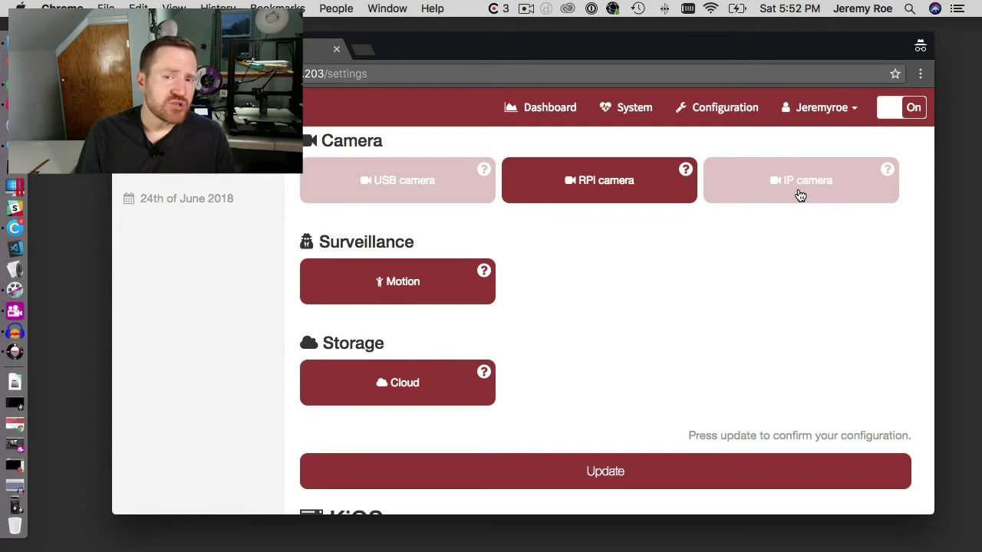
scroll(675, 265, "down", 3)
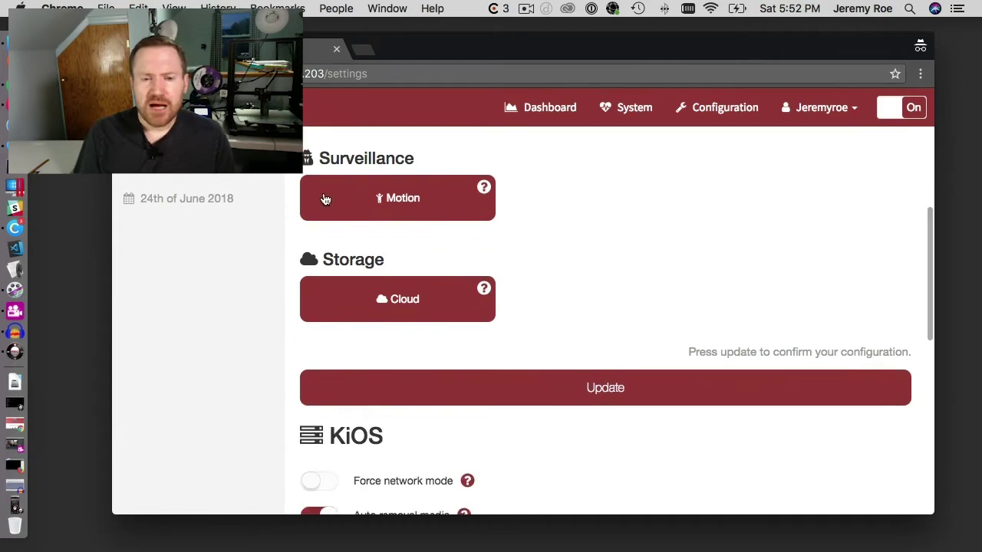
left_click(403, 199)
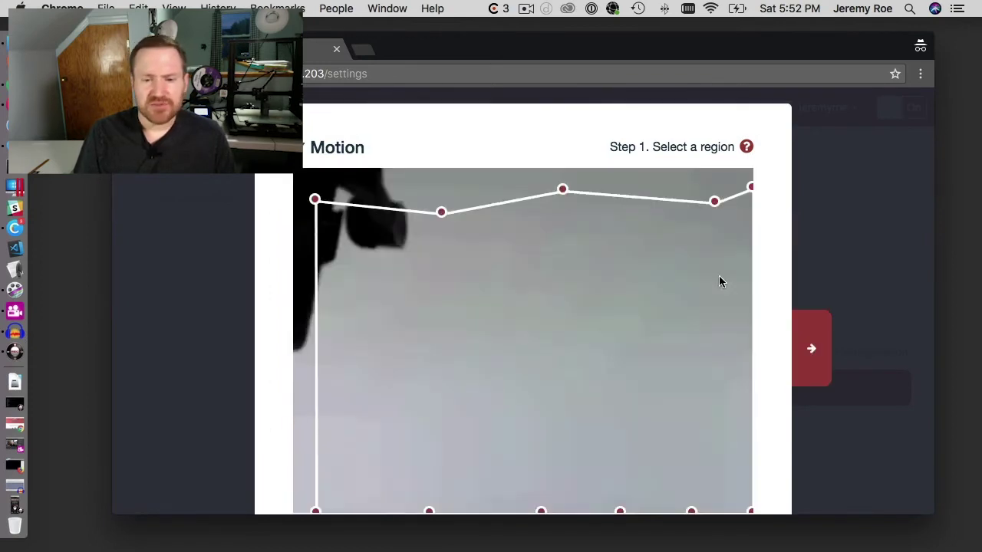
scroll(775, 297, "down", 2)
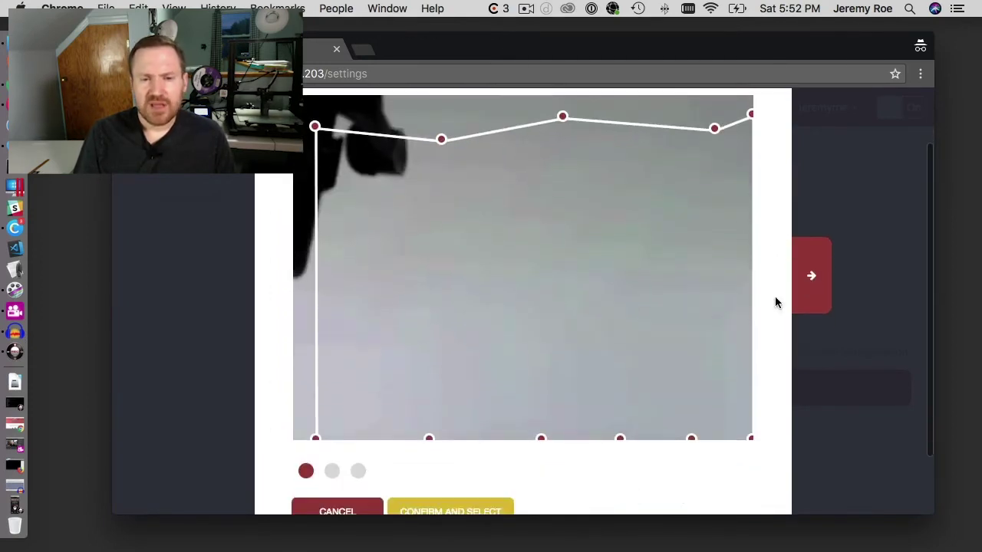
scroll(775, 296, "up", 2)
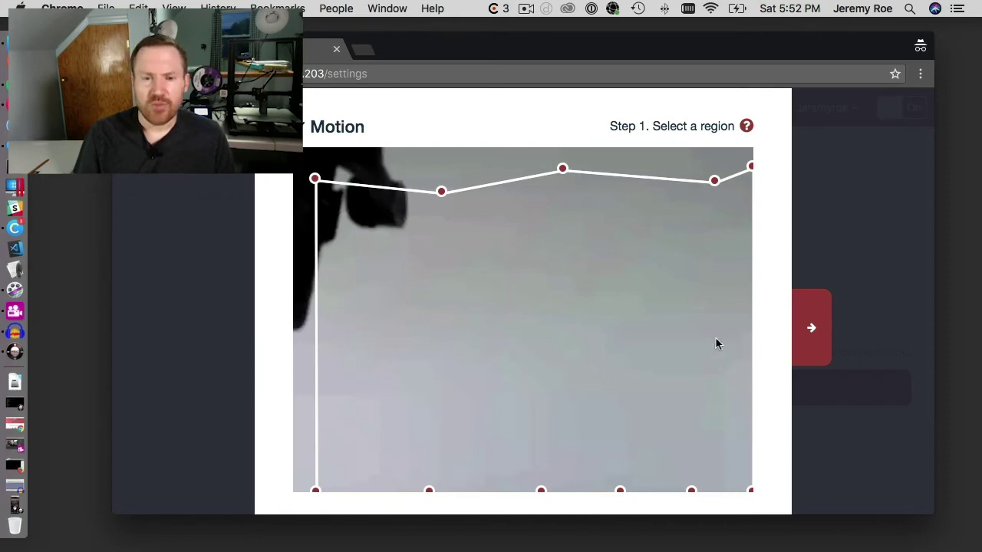
scroll(716, 344, "down", 3)
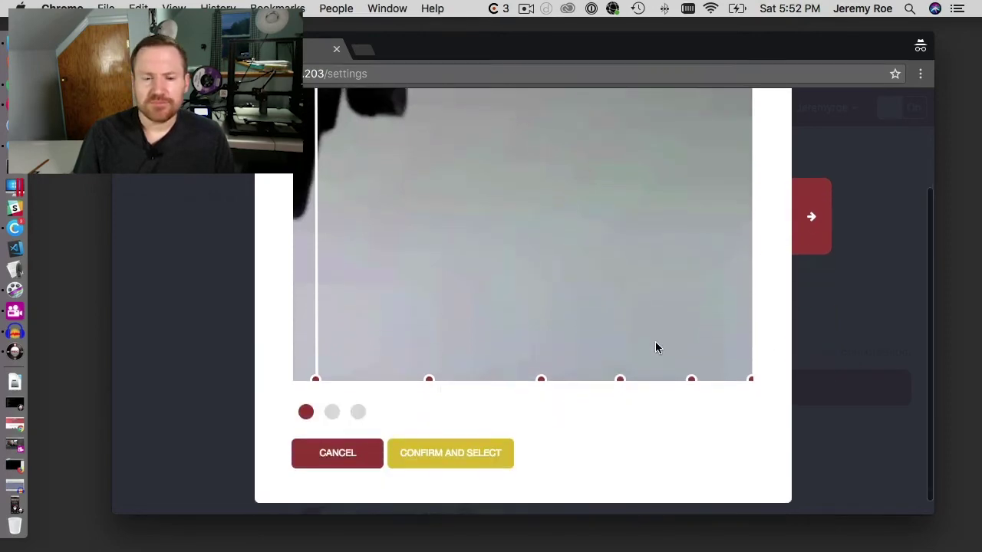
left_click(343, 454)
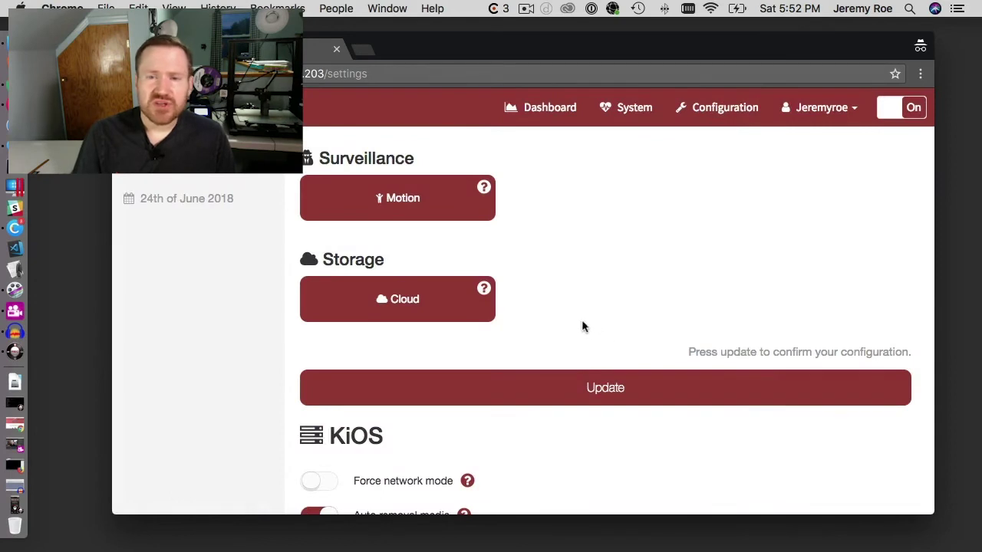
Step: Review the KiOS and Heatmap settings (Force network mode off, Auto removal media on), then save with Update
scroll(581, 327, "down", 2)
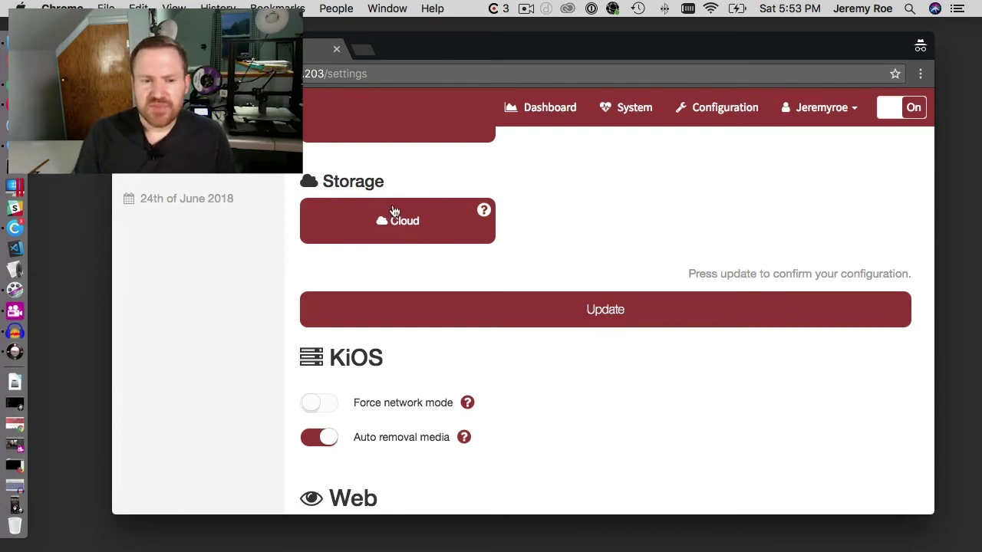
scroll(528, 232, "down", 3)
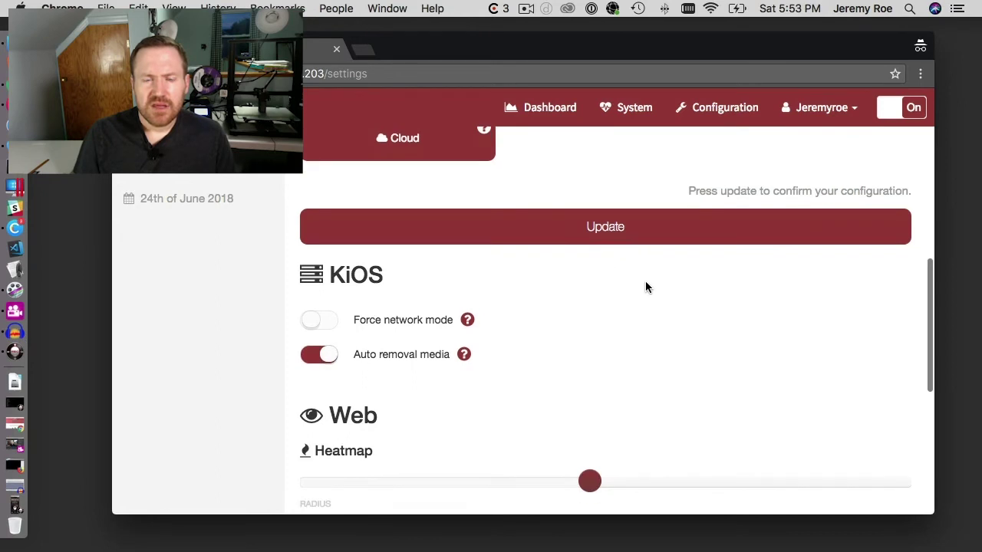
scroll(752, 292, "down", 4)
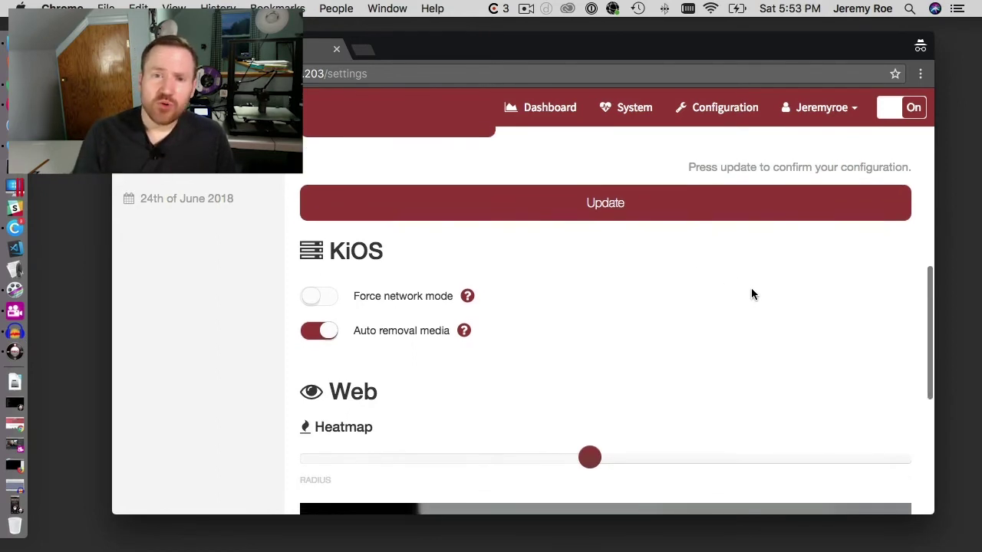
scroll(751, 289, "down", 8)
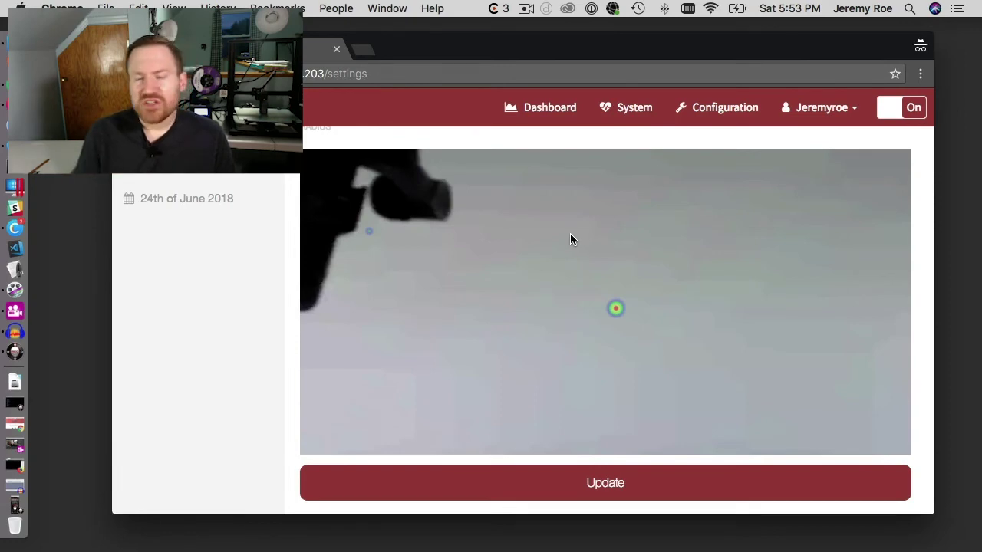
scroll(567, 247, "up", 5)
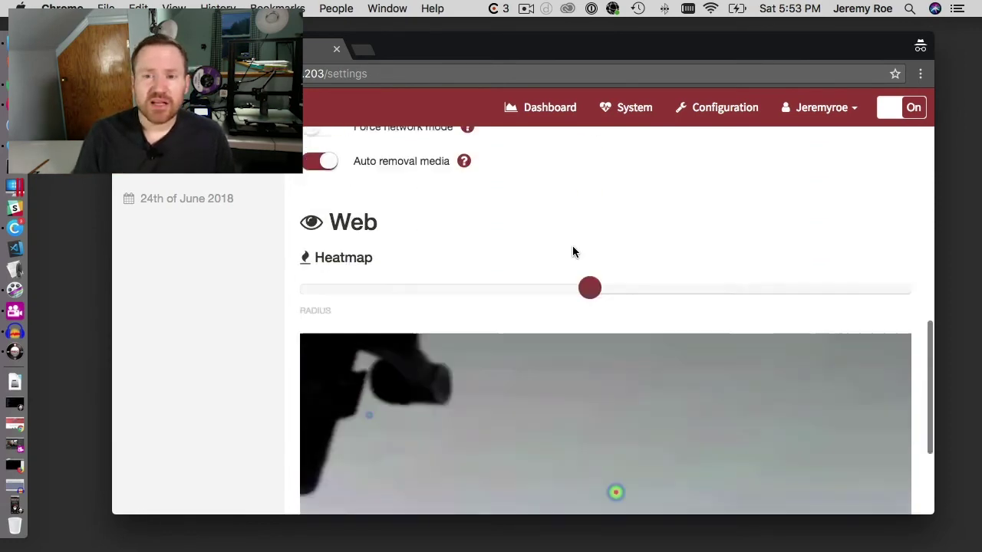
scroll(572, 251, "down", 1)
left_click(576, 184)
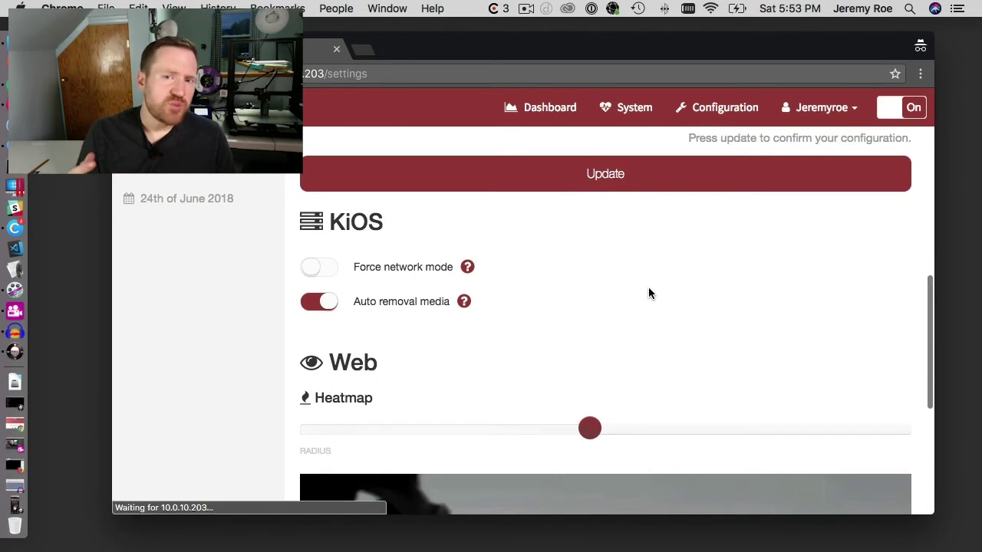